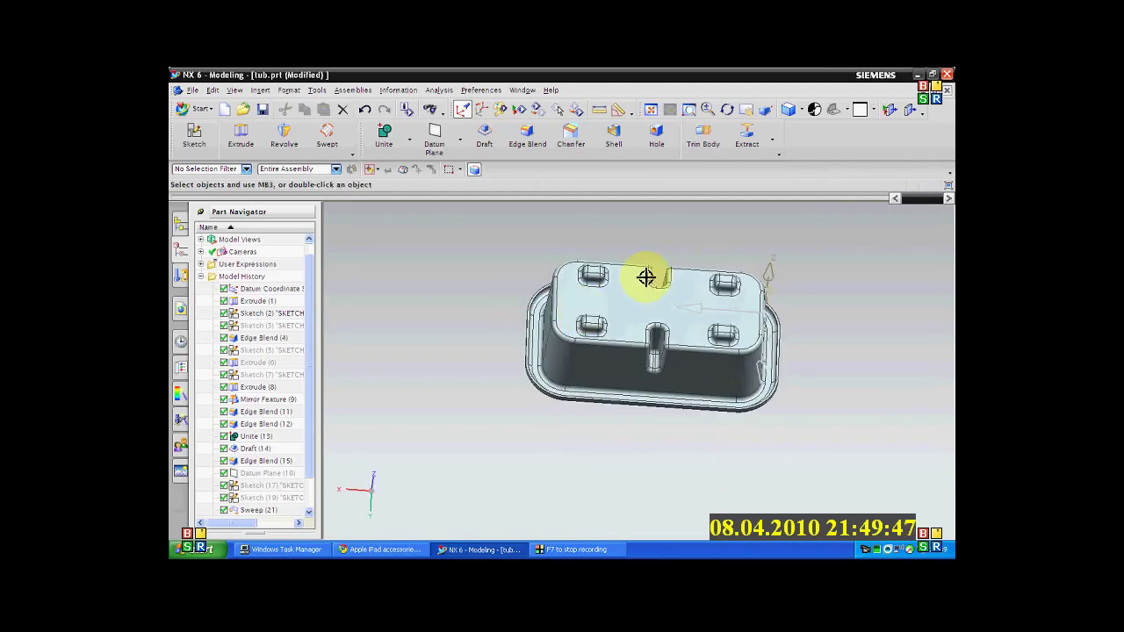
- Turn on the Surface toolbar and launch the Midsurface command for the tub
middle_click_drag(697, 326, 665, 328)
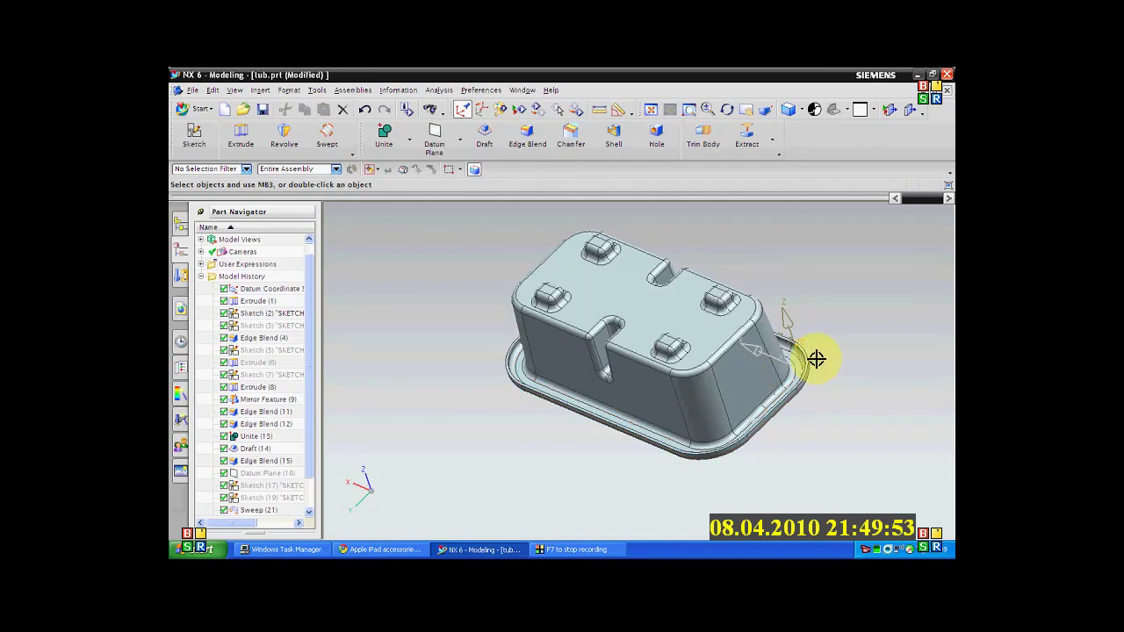
middle_click_drag(810, 352, 597, 333)
middle_click_drag(675, 394, 648, 301)
middle_click_drag(673, 422, 642, 351)
middle_click_drag(572, 401, 454, 359)
scroll(424, 311, "down", 5)
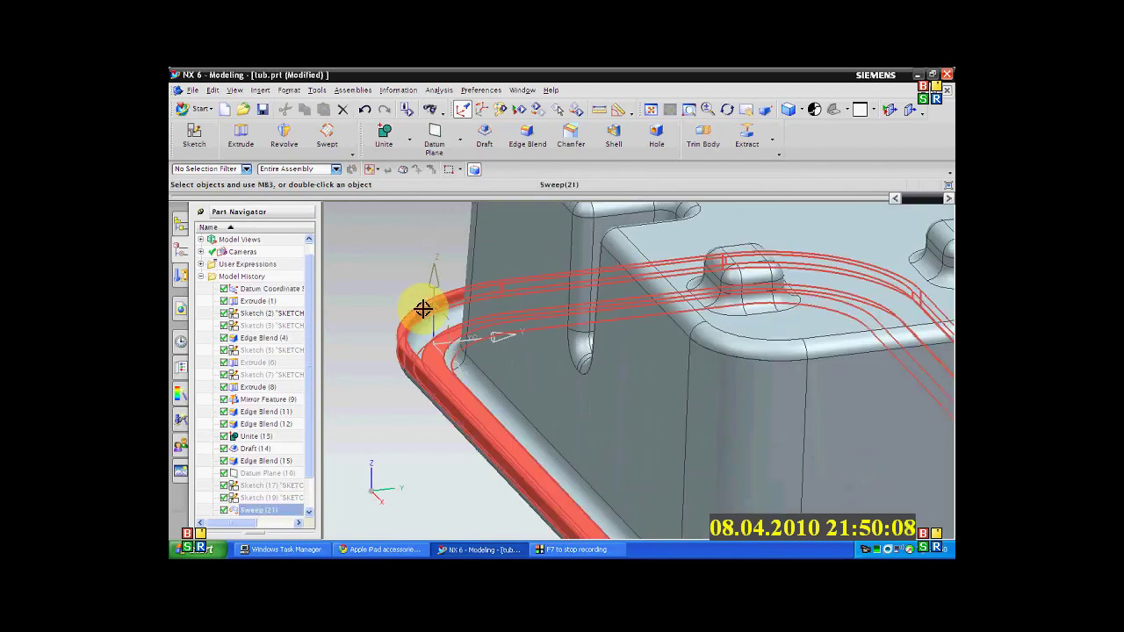
scroll(421, 303, "up", 5)
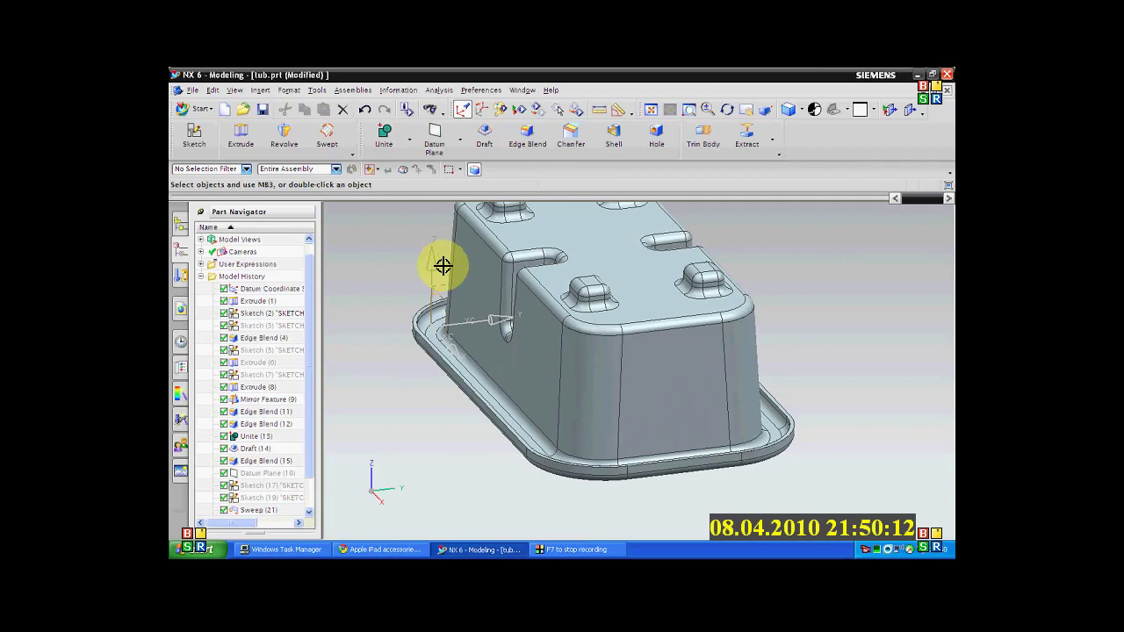
right_click(836, 146)
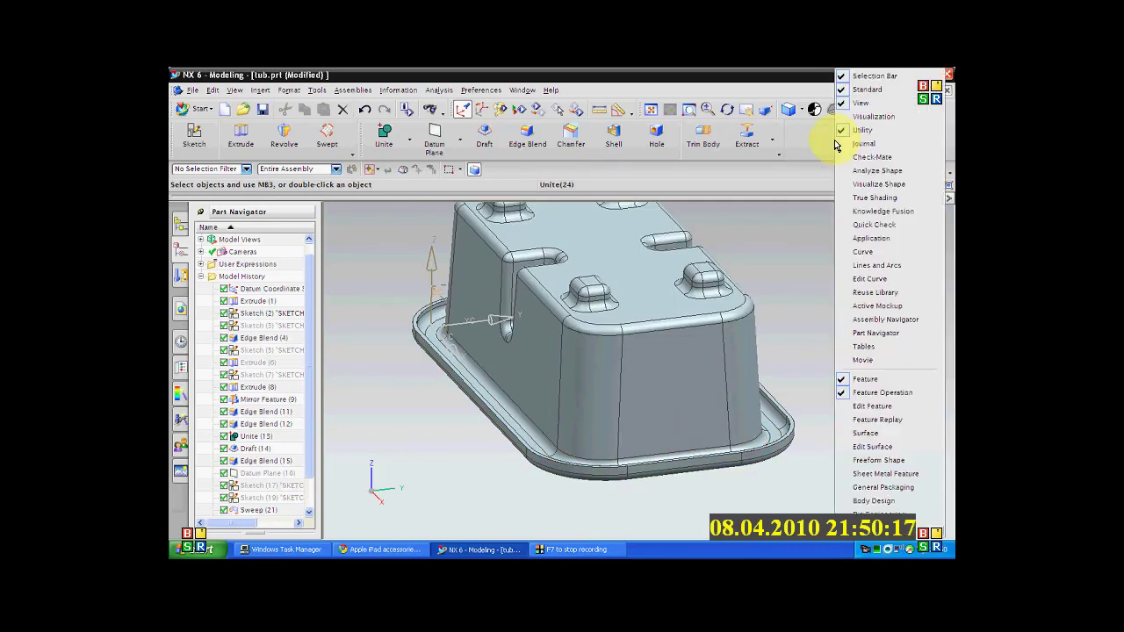
left_click(900, 436)
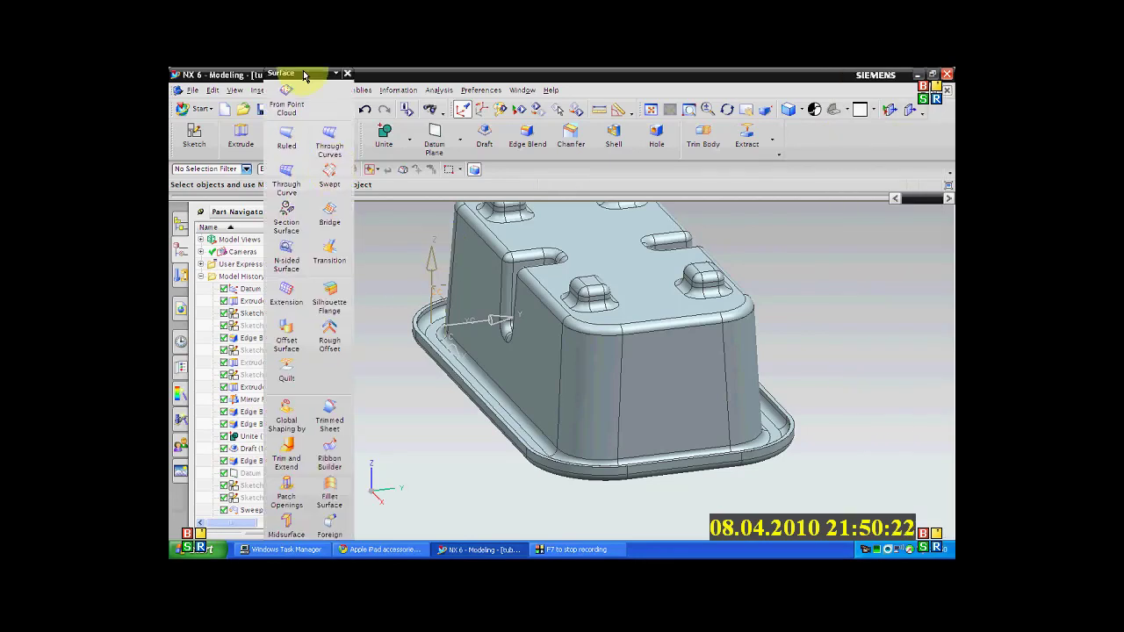
left_click_drag(304, 71, 305, 75)
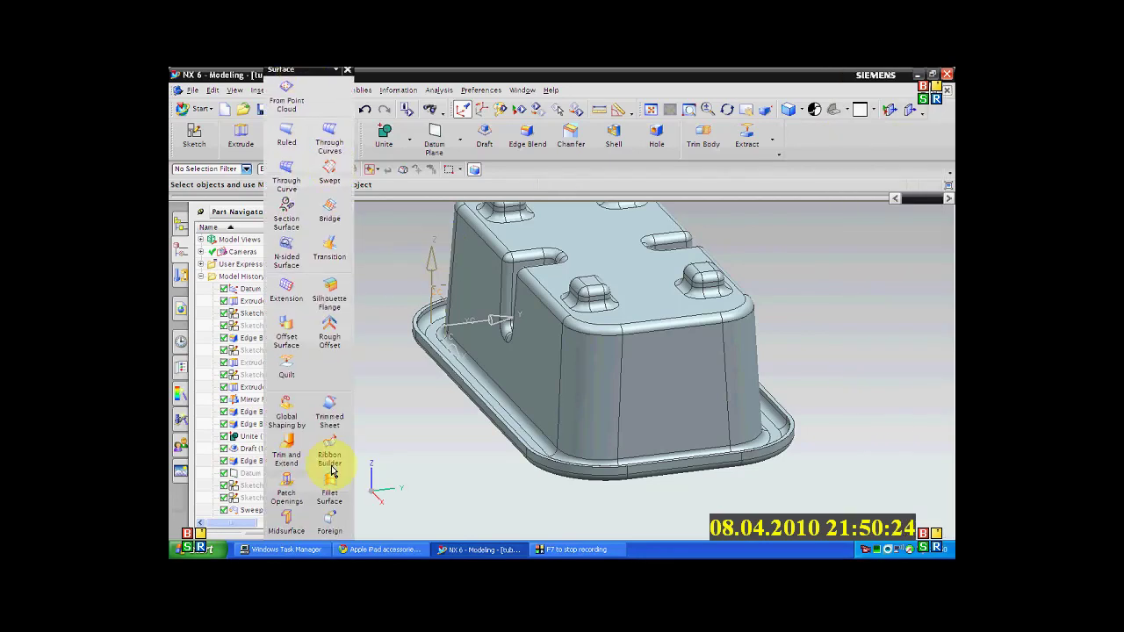
left_click(294, 526)
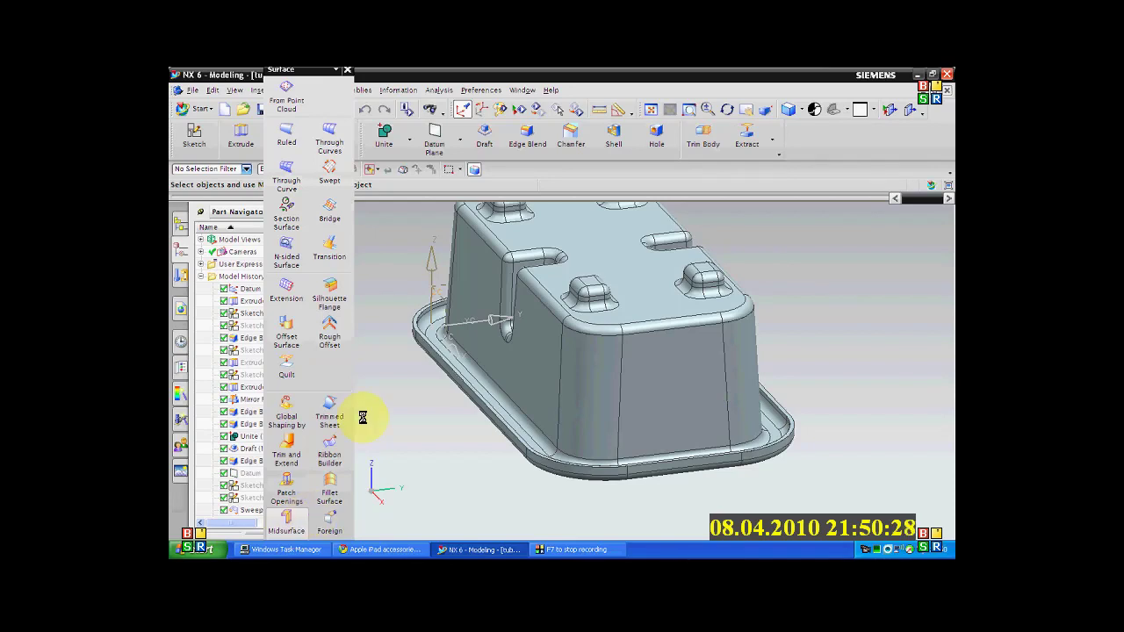
- Set the Midsurface method to Offset and select the tub's solid body as target
left_click(916, 228)
left_click(910, 252)
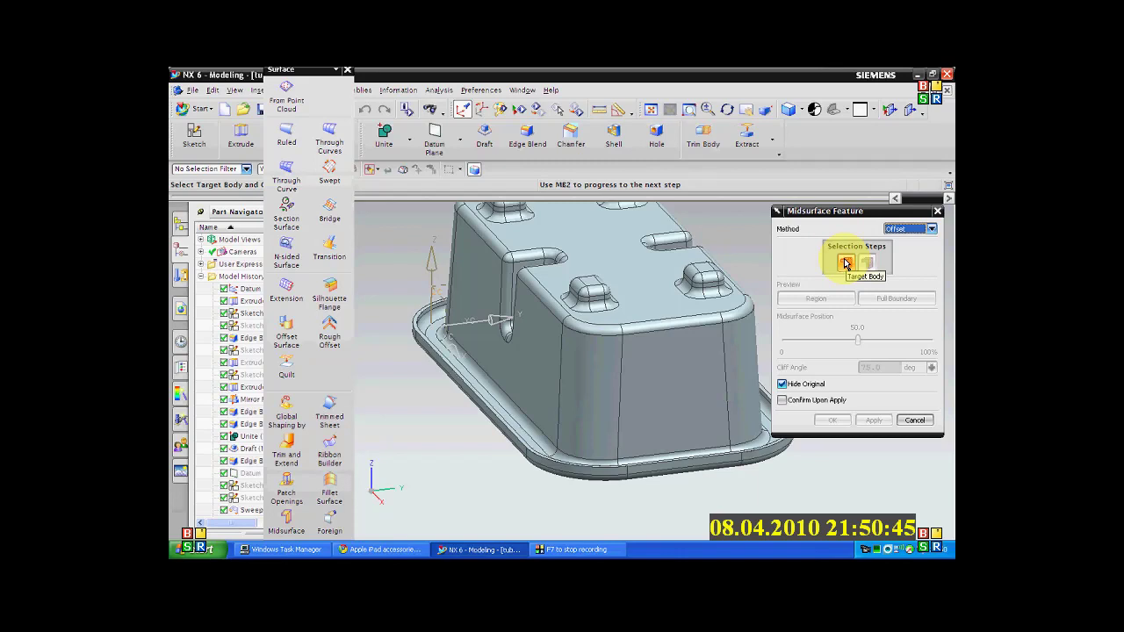
left_click(569, 423)
middle_click(569, 424)
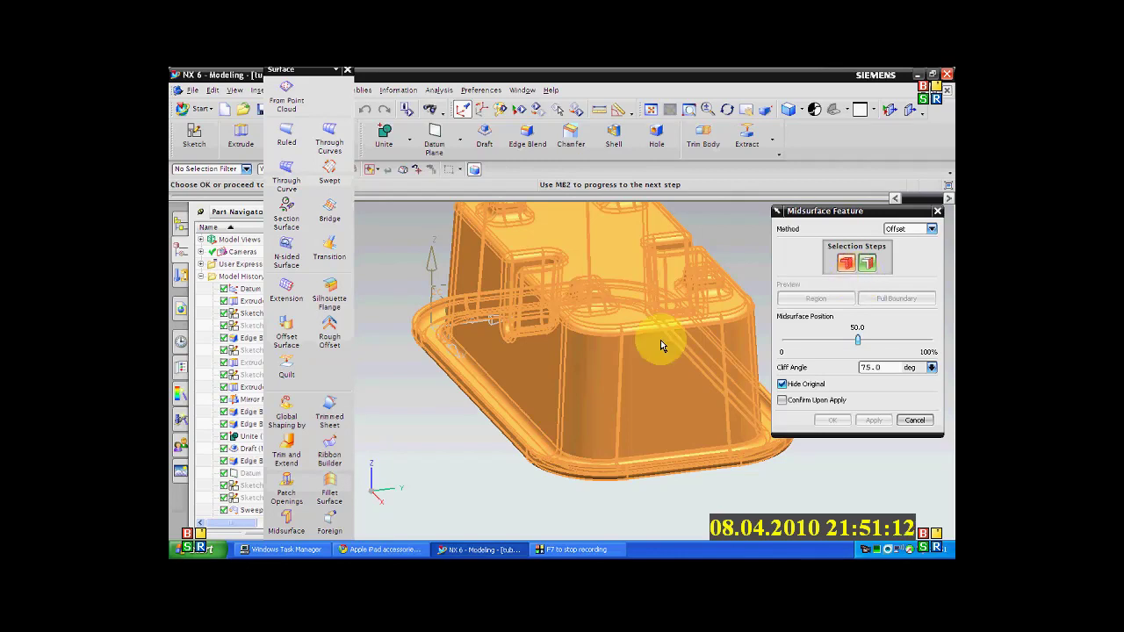
- Seed from the rim blend face, enable Confirm Upon Apply, and create the offset midsurface
scroll(660, 340, "down", 3)
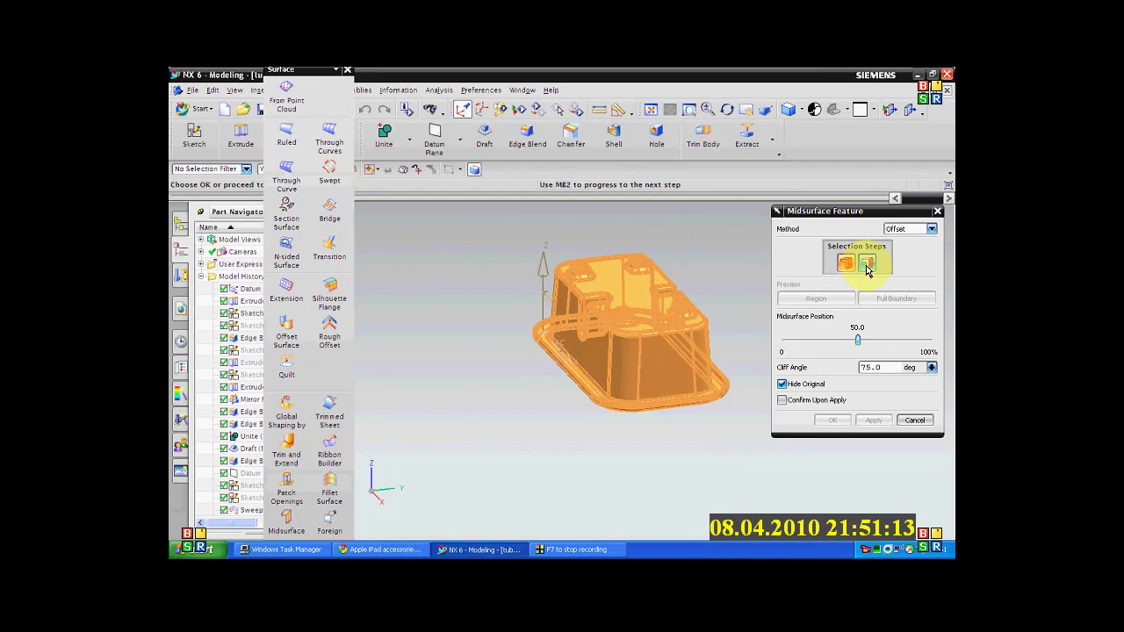
left_click(868, 265)
scroll(712, 407, "up", 3)
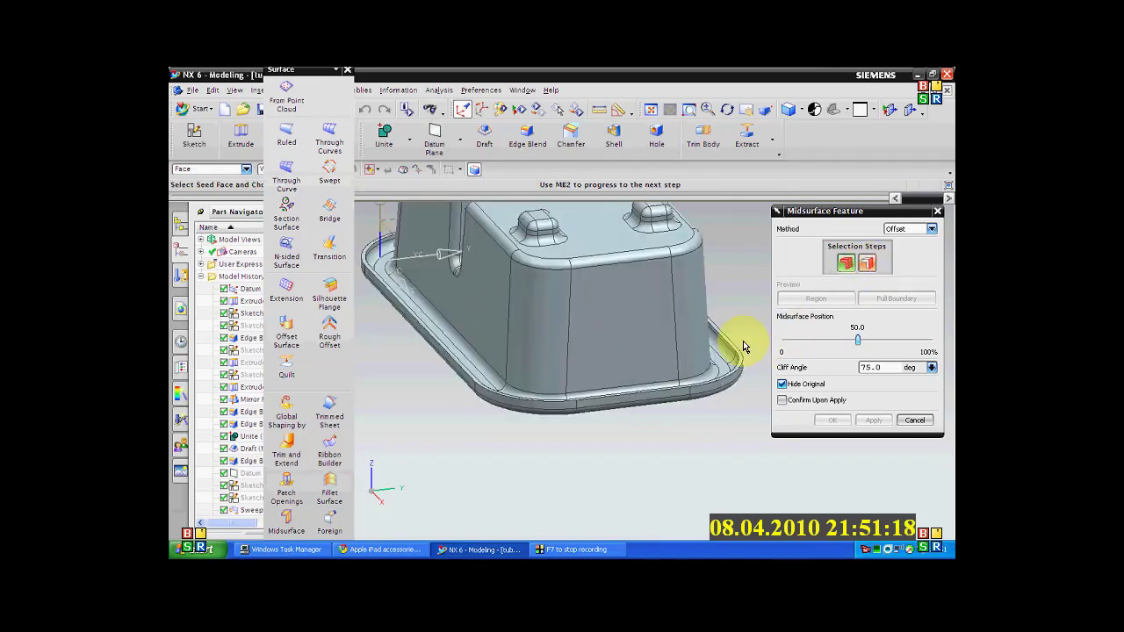
scroll(641, 431, "up", 3)
scroll(650, 433, "up", 5)
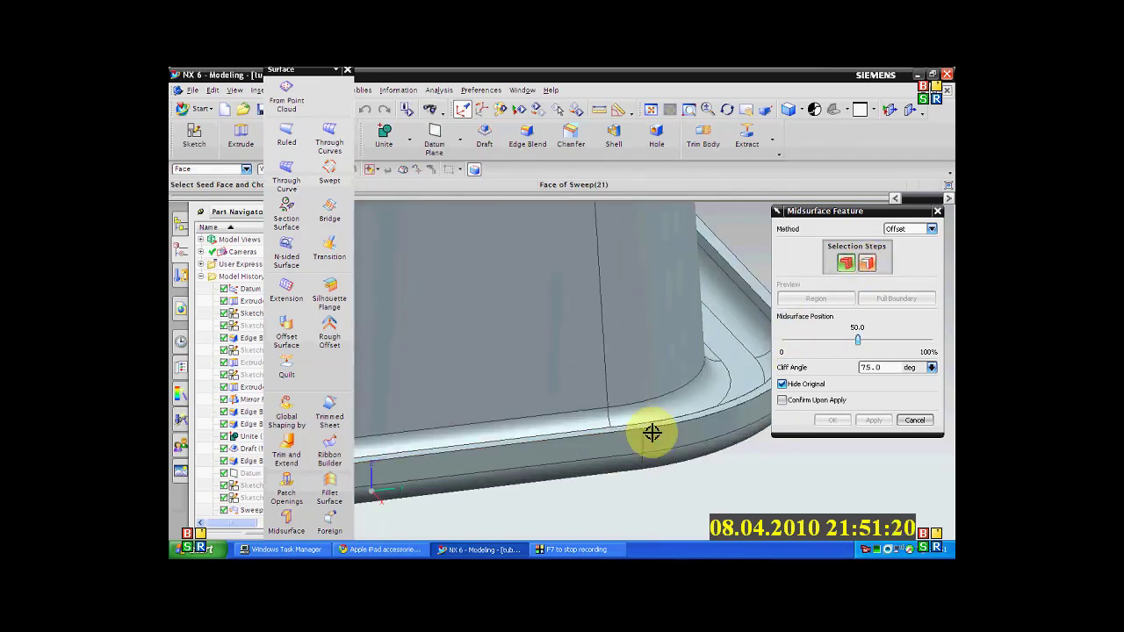
scroll(702, 254, "down", 3)
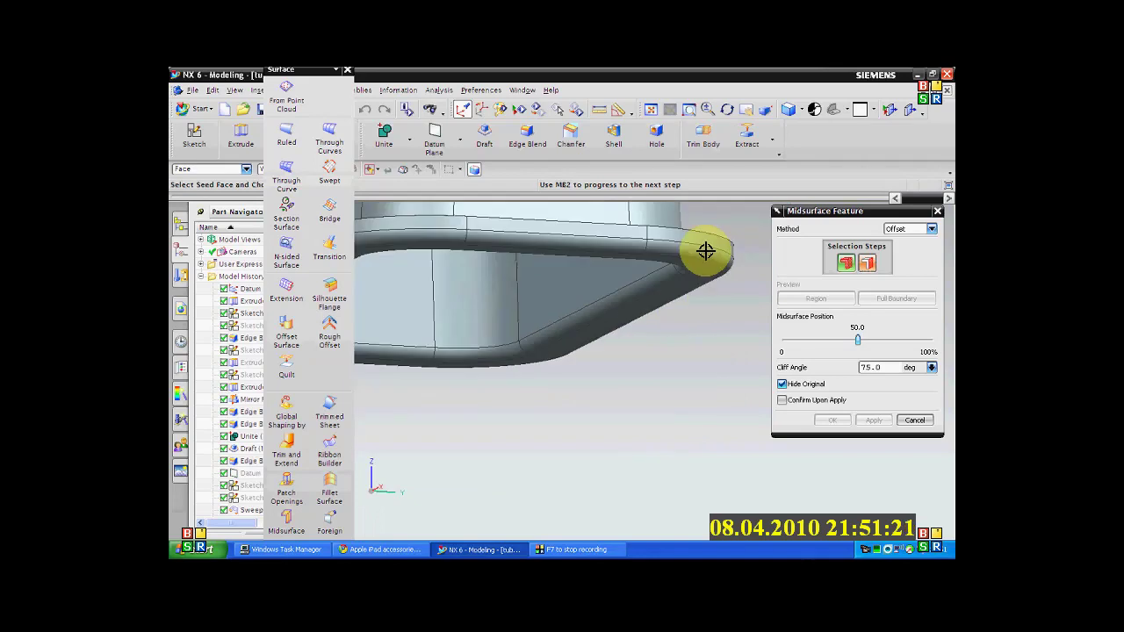
left_click(707, 254)
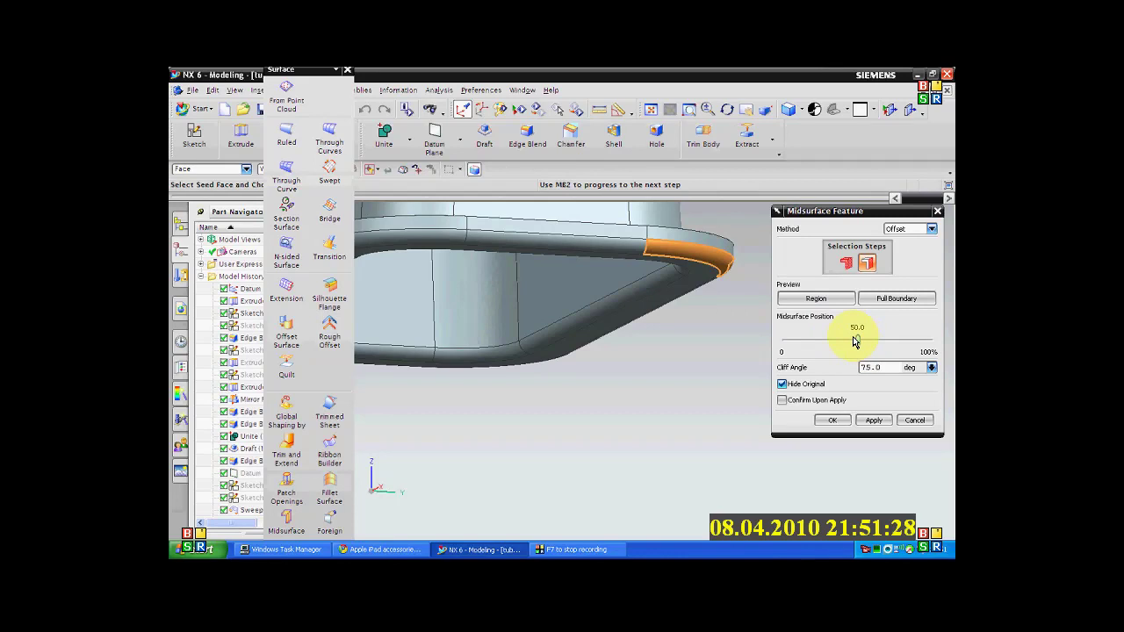
left_click(792, 402)
left_click(841, 419)
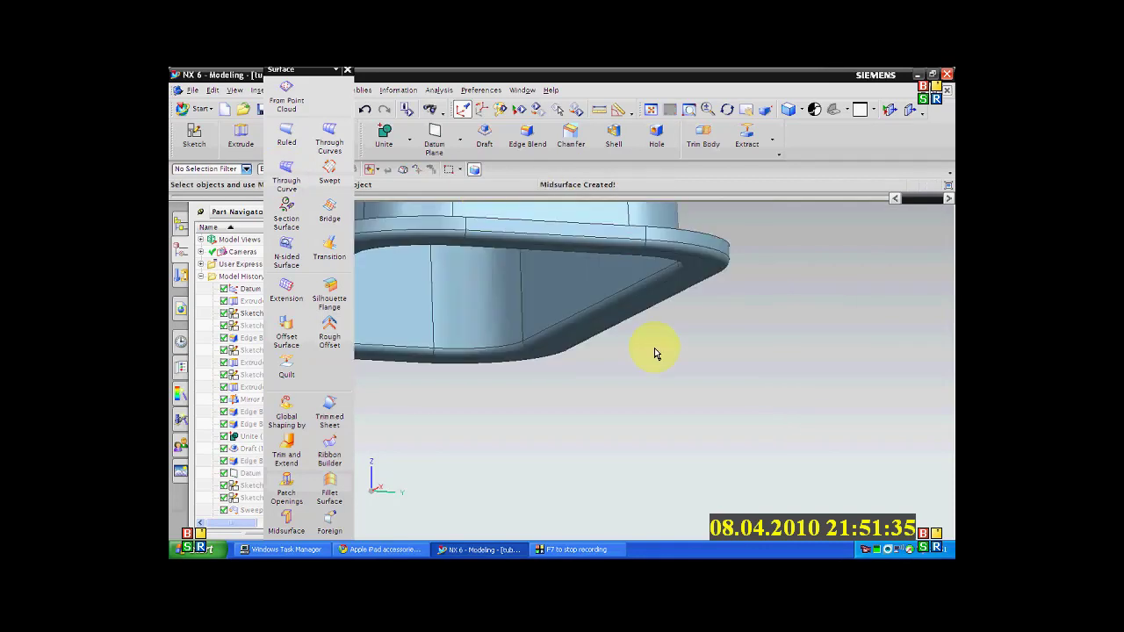
- Orbit the new midsurface, then return to the trimetric Home view
scroll(654, 348, "down", 5)
middle_click_drag(535, 251, 676, 381)
scroll(675, 380, "up", 3)
key("Home")
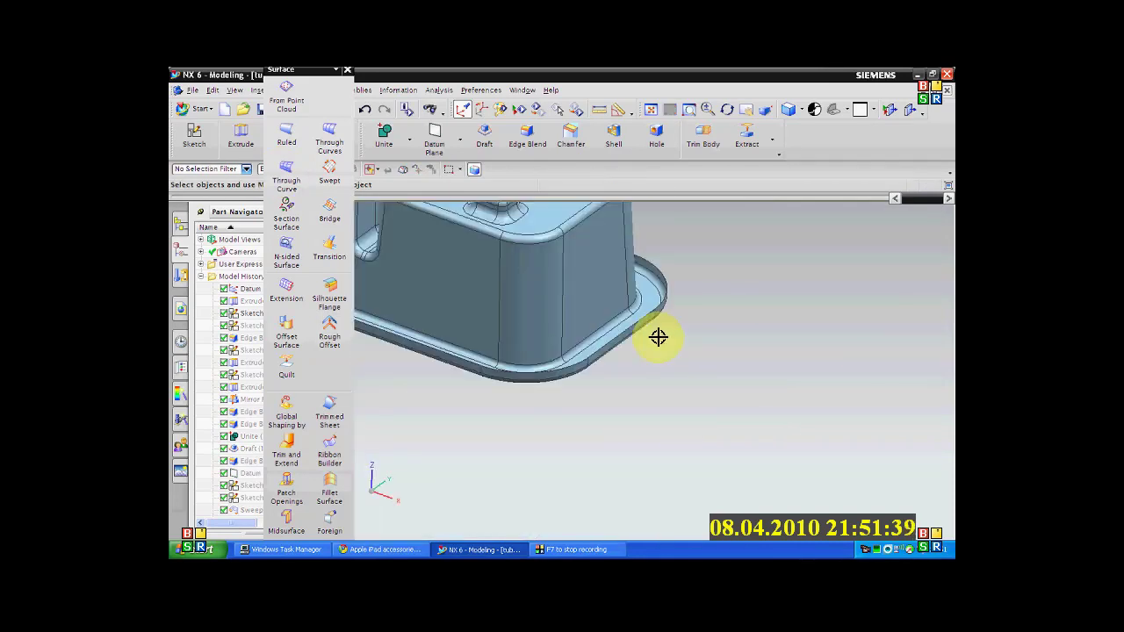
scroll(497, 225, "up", 3)
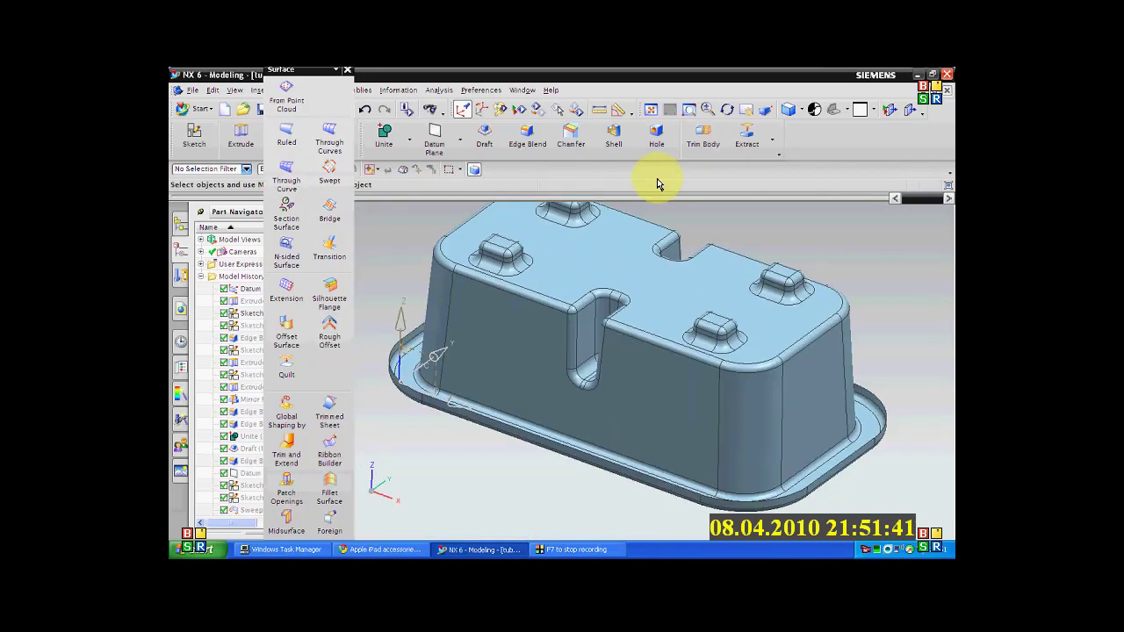
- Show all solid bodies through Show and Hide and view the tray from above
left_click(520, 111)
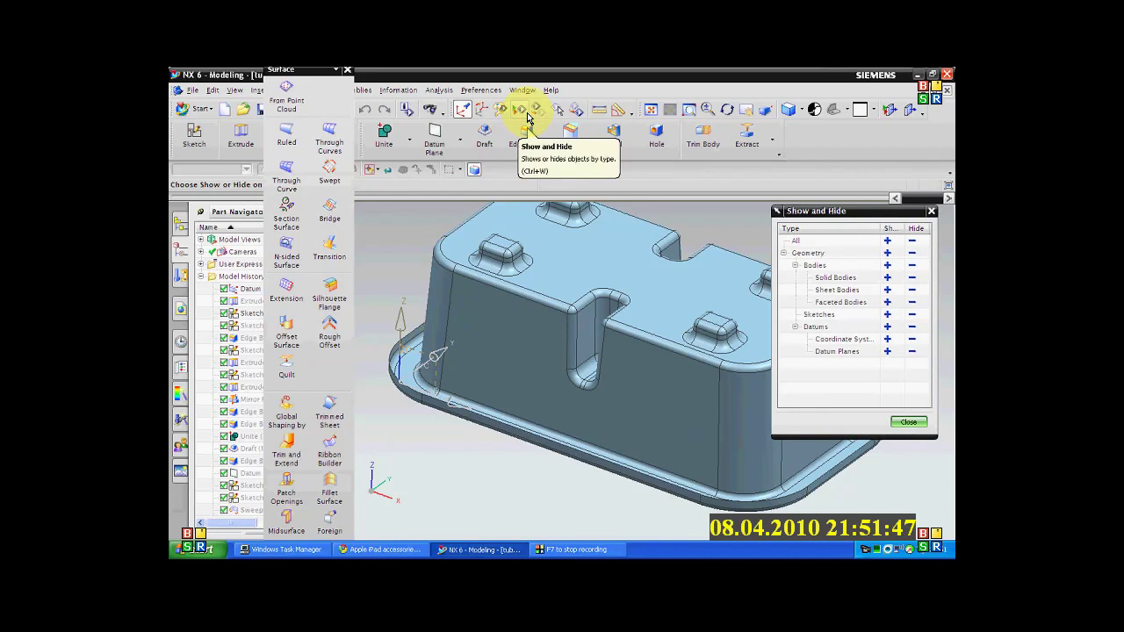
left_click(887, 277)
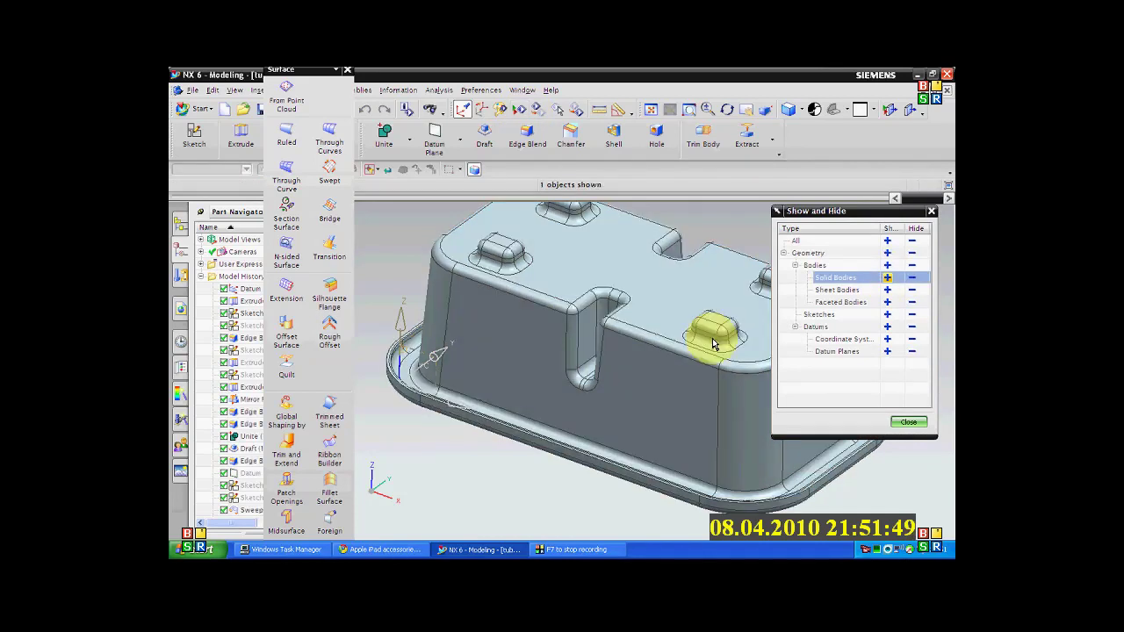
scroll(536, 366, "down", 3)
scroll(403, 291, "up", 5)
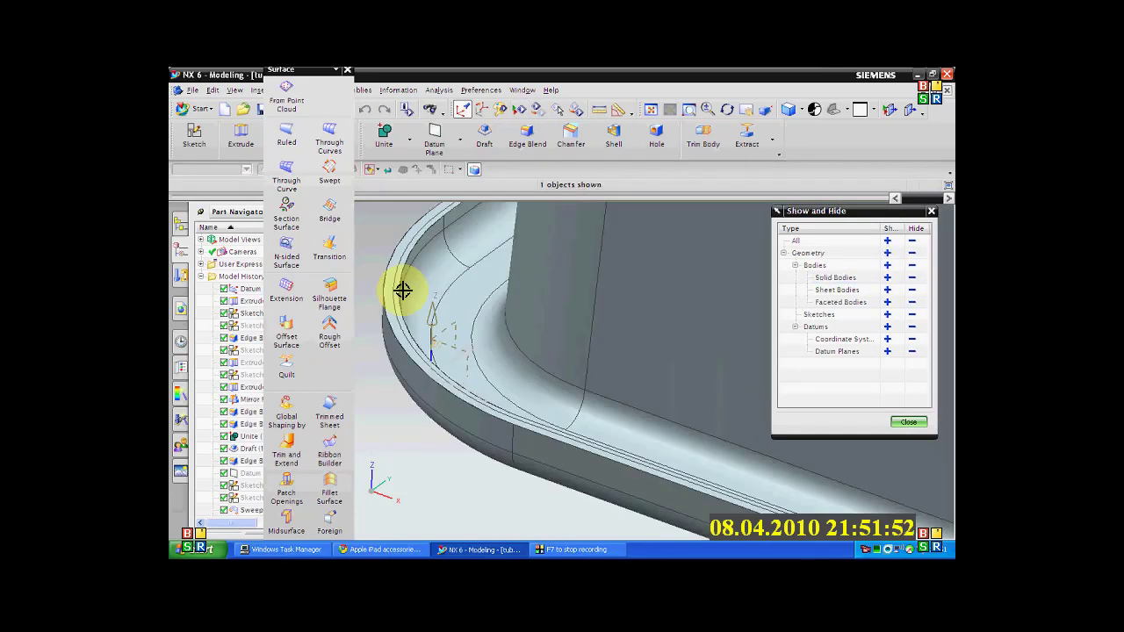
scroll(403, 291, "up", 3)
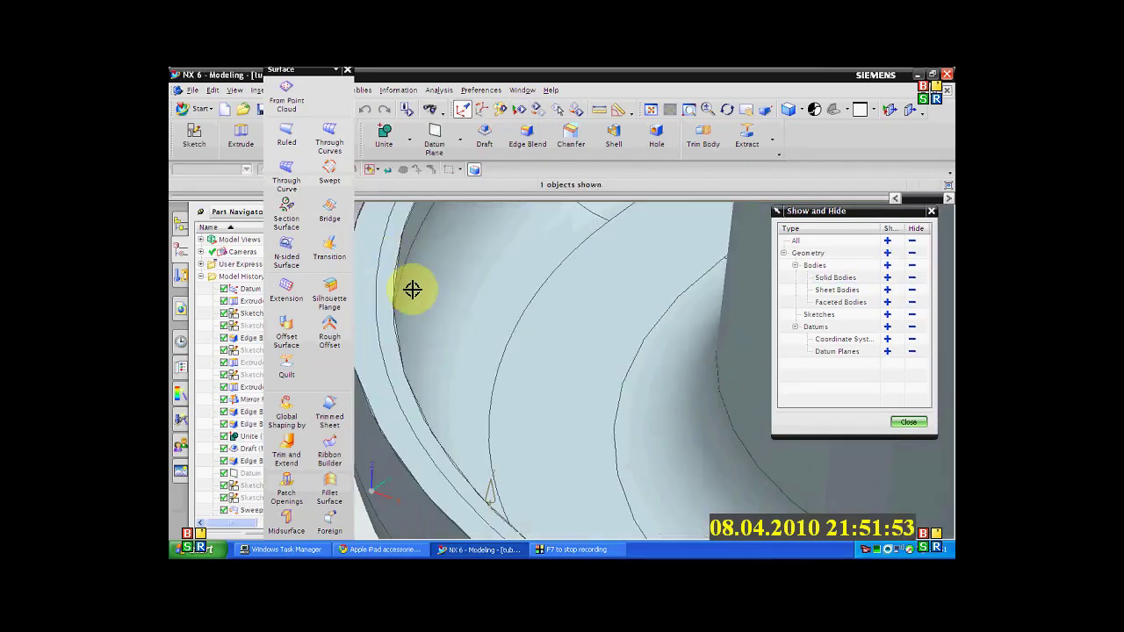
scroll(596, 424, "down", 8)
middle_click_drag(595, 424, 512, 479)
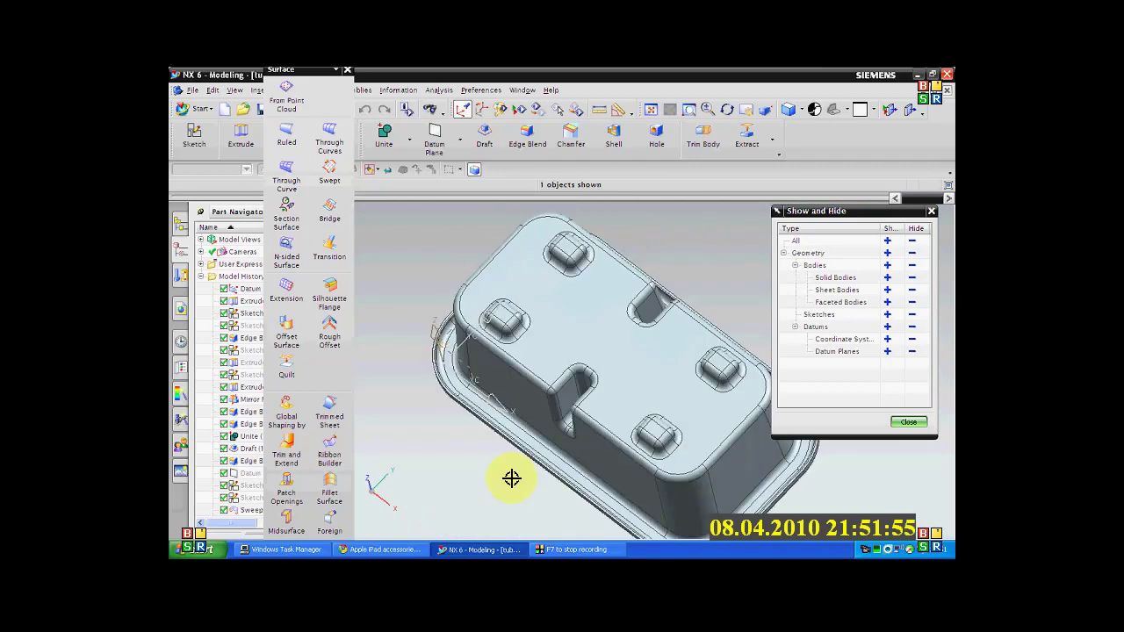
scroll(512, 479, "up", 8)
scroll(510, 352, "down", 8)
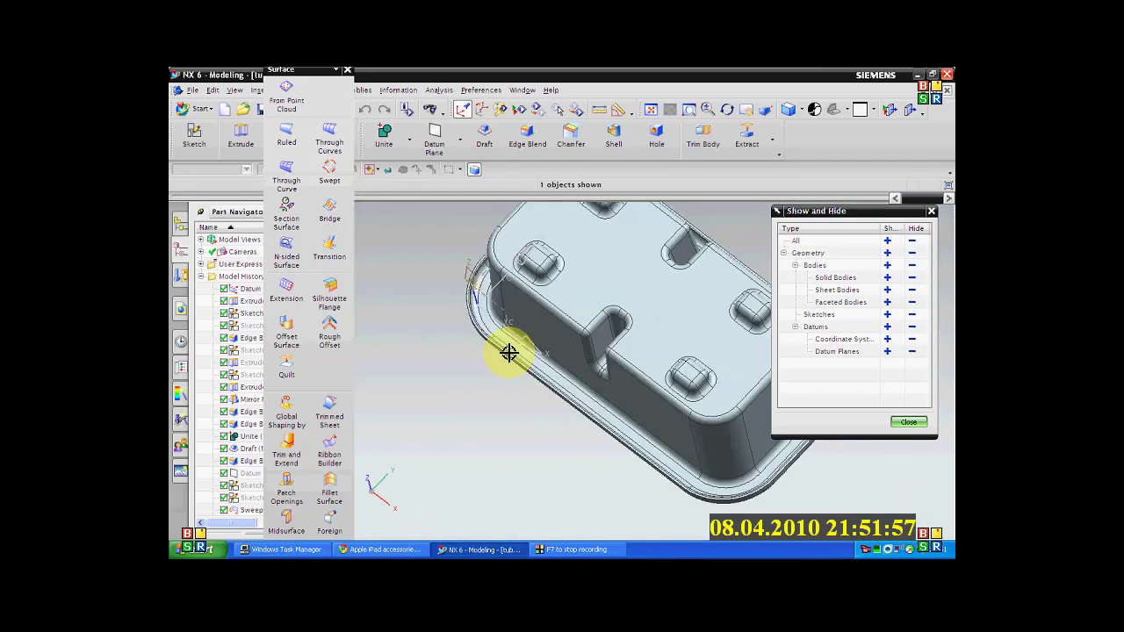
scroll(510, 352, "up", 8)
- Hide the solid bodies again and close the Show and Hide dialog
left_click(913, 278)
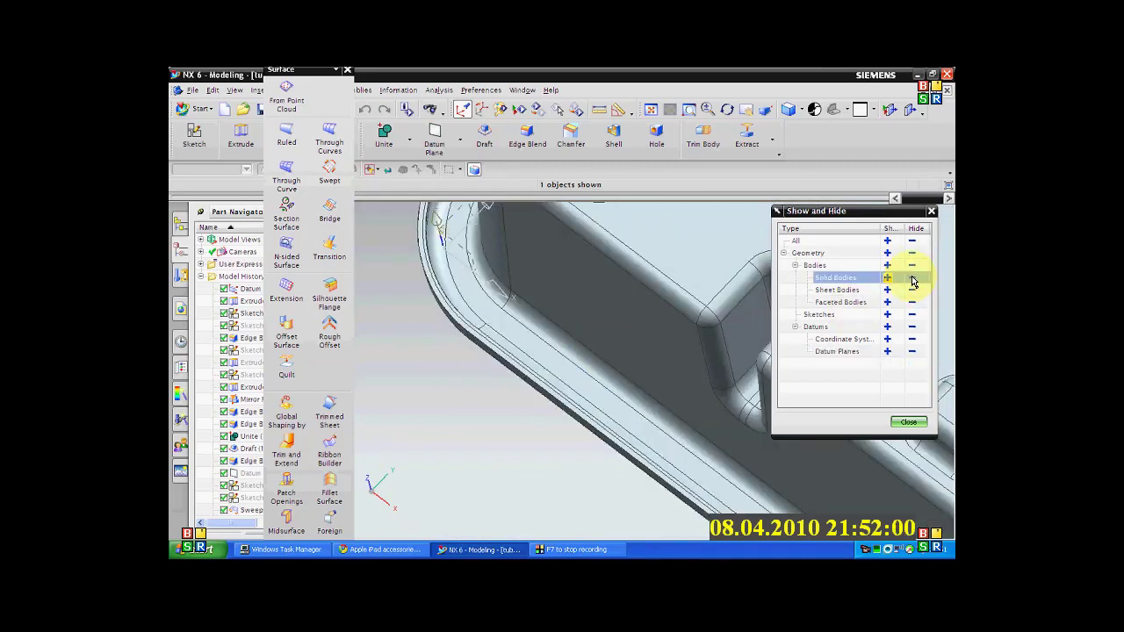
left_click(913, 279)
scroll(650, 389, "down", 8)
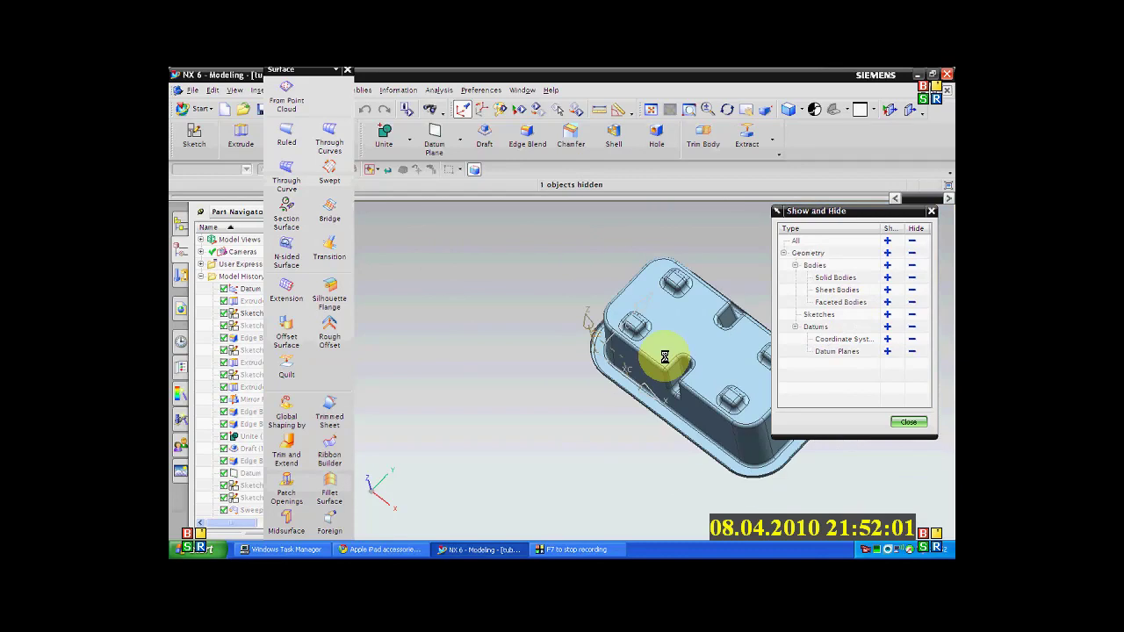
middle_click_drag(665, 357, 935, 223)
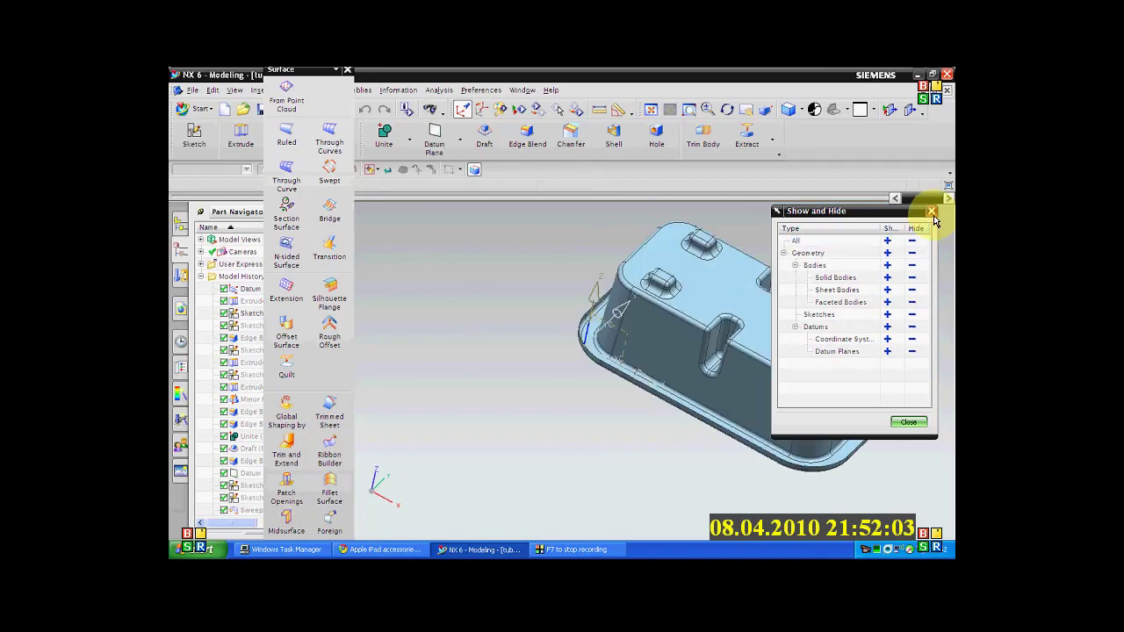
left_click(932, 212)
- Switch from Modeling to the Advanced Simulation application from the Start menu
middle_click_drag(815, 375, 584, 276)
scroll(584, 276, "up", 2)
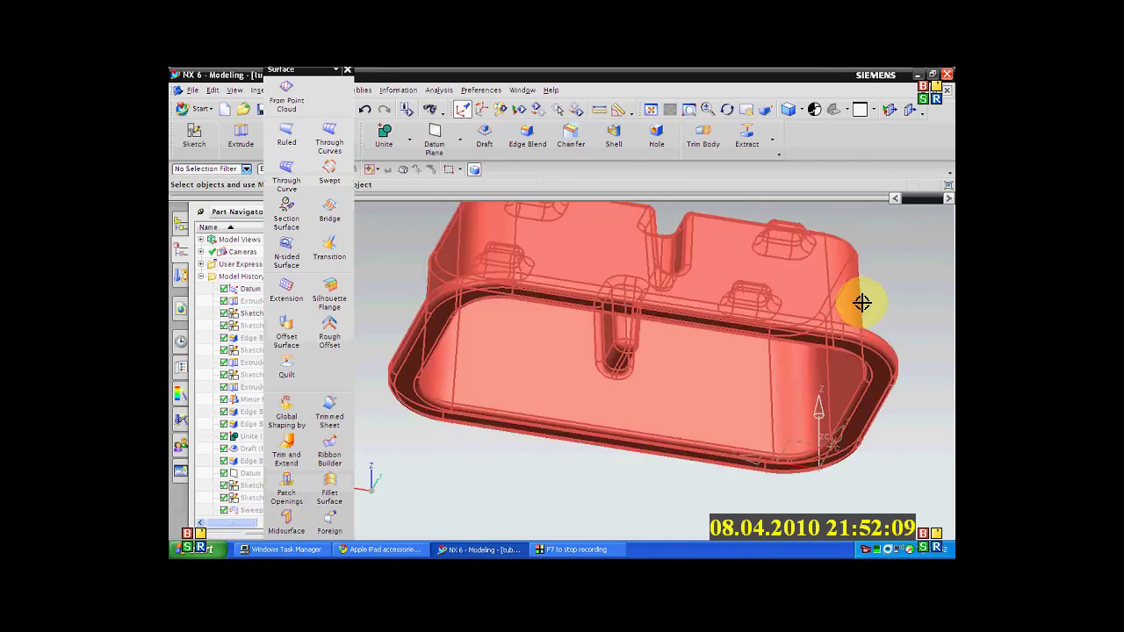
middle_click_drag(862, 303, 830, 361)
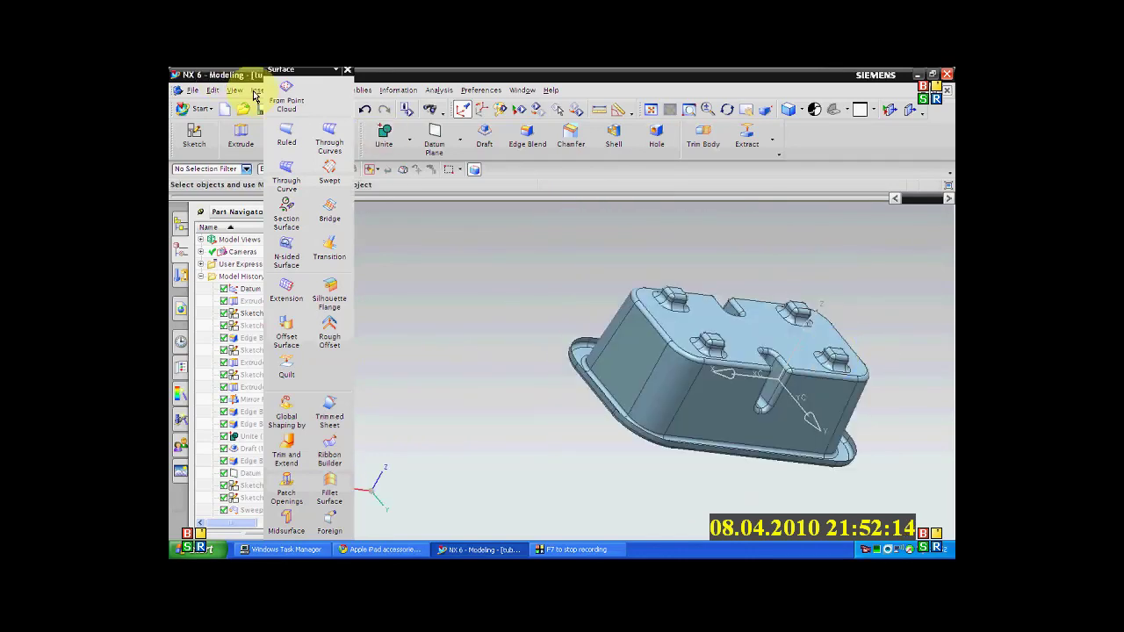
left_click(213, 110)
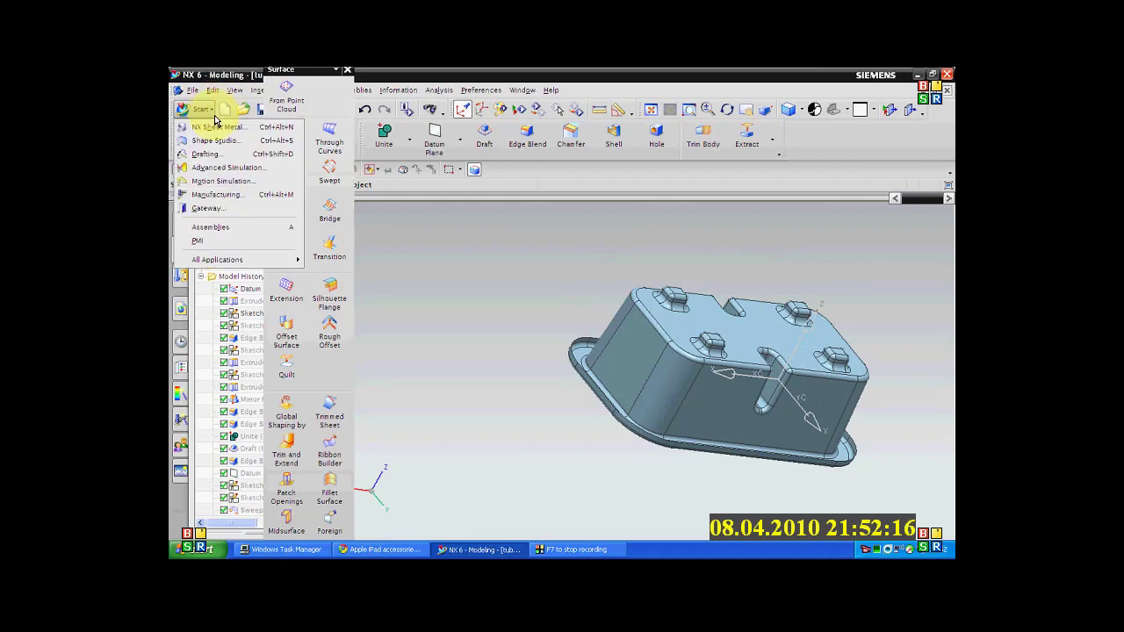
left_click(219, 168)
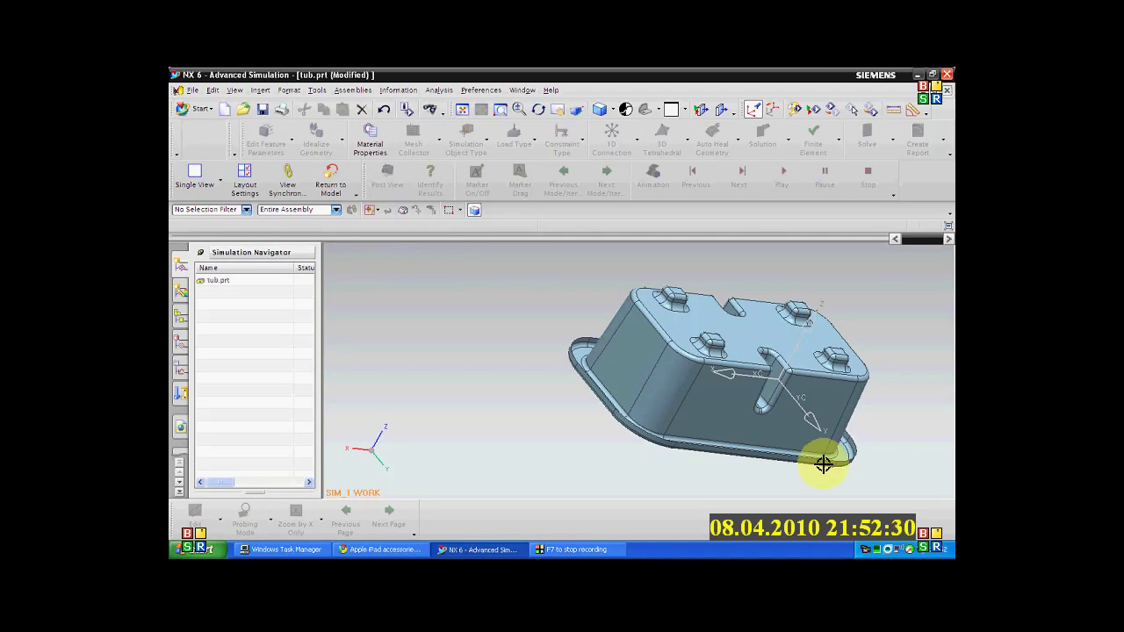
- Start a New FEM from tub.prt in the Simulation Navigator
scroll(824, 465, "up", 2)
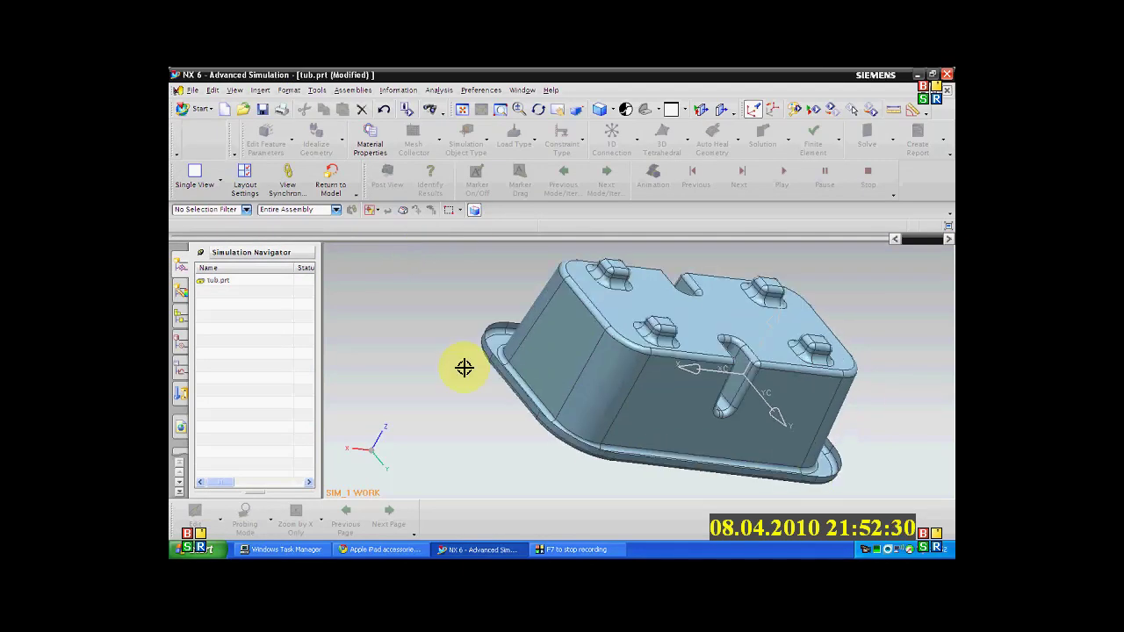
right_click(219, 287)
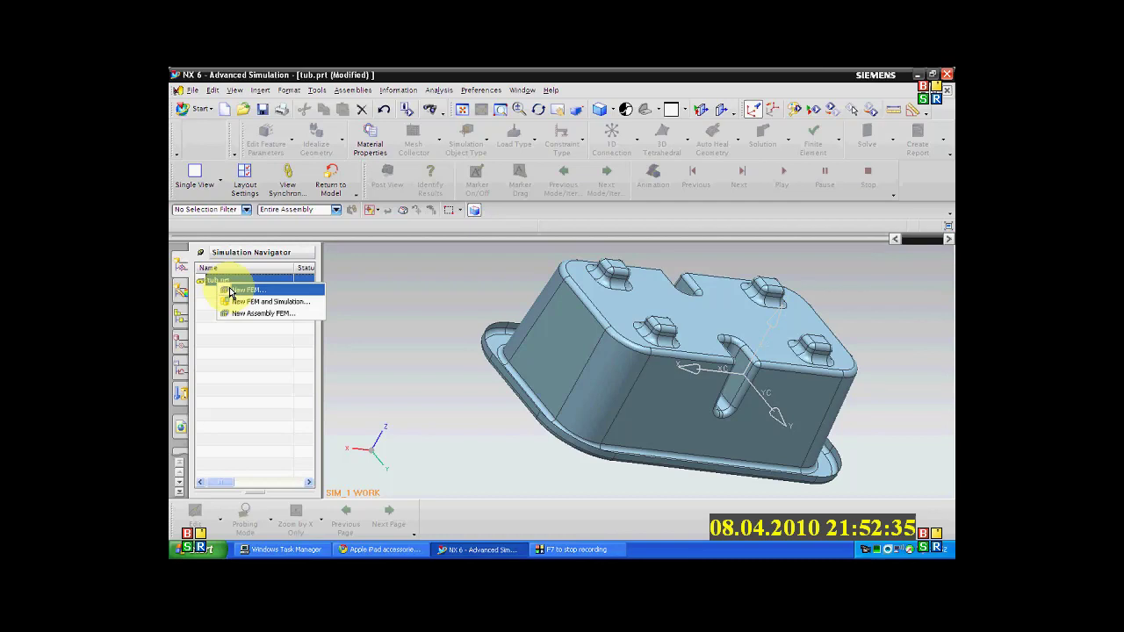
left_click(230, 291)
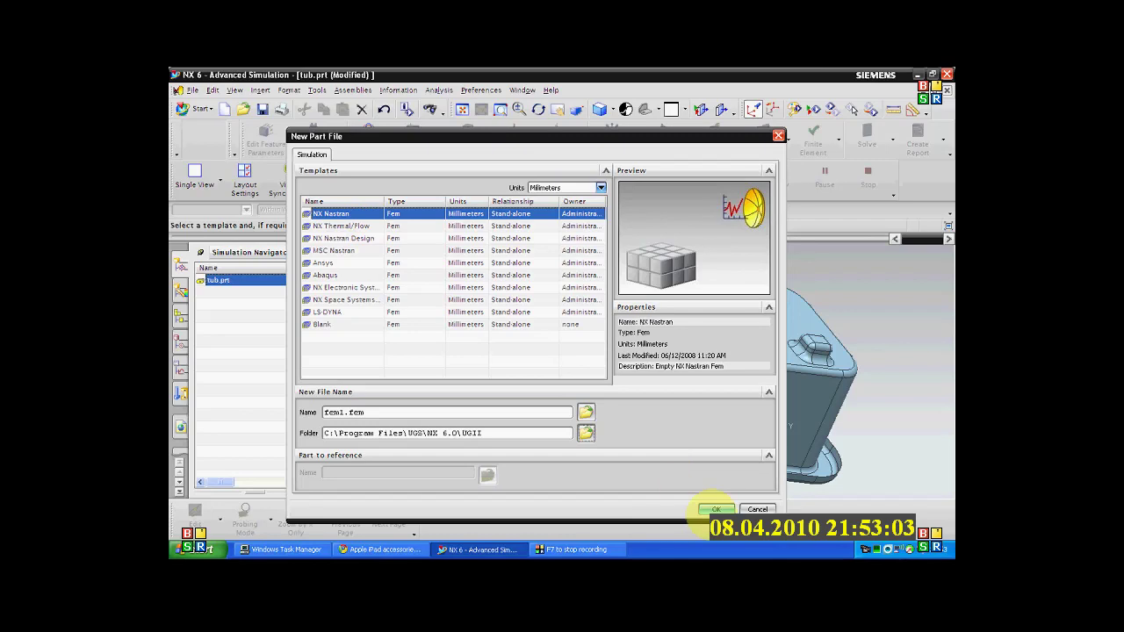
- Create the Structural NX Nastran FEM fem1.fem with idealized part fem1_i.prt, associated to the tub
left_click(716, 509)
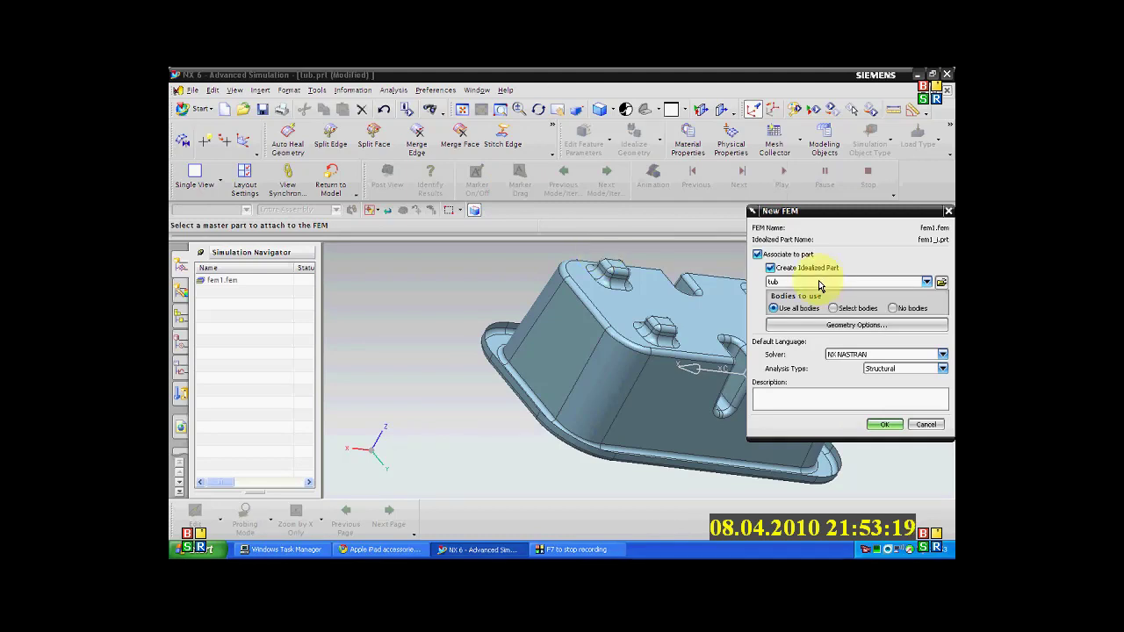
scroll(523, 417, "down", 4)
scroll(591, 407, "up", 4)
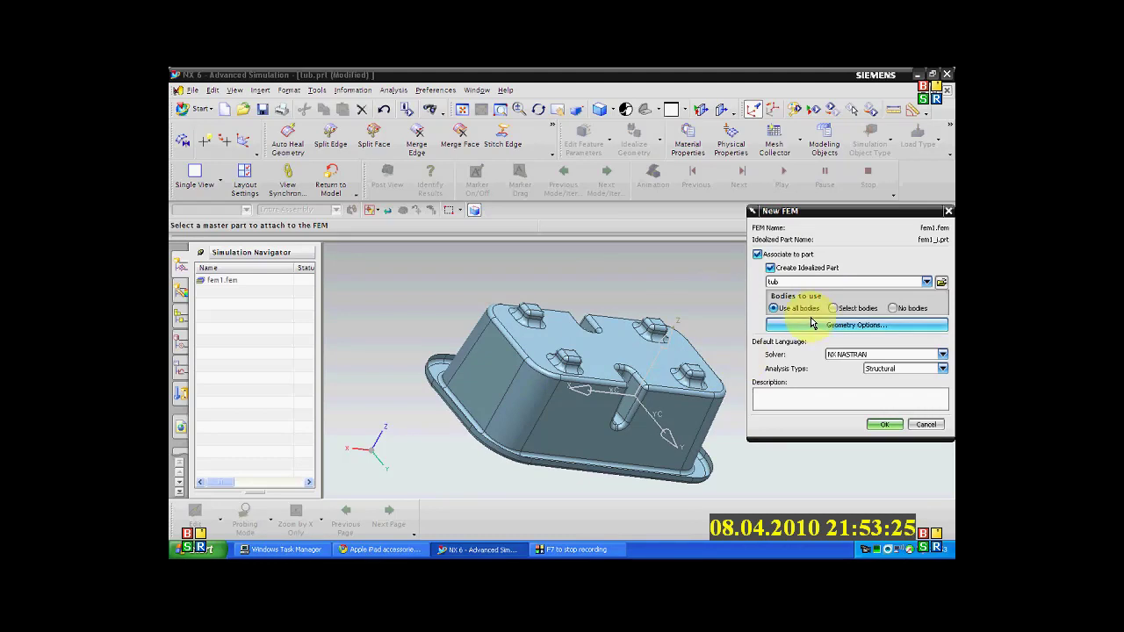
key("Return")
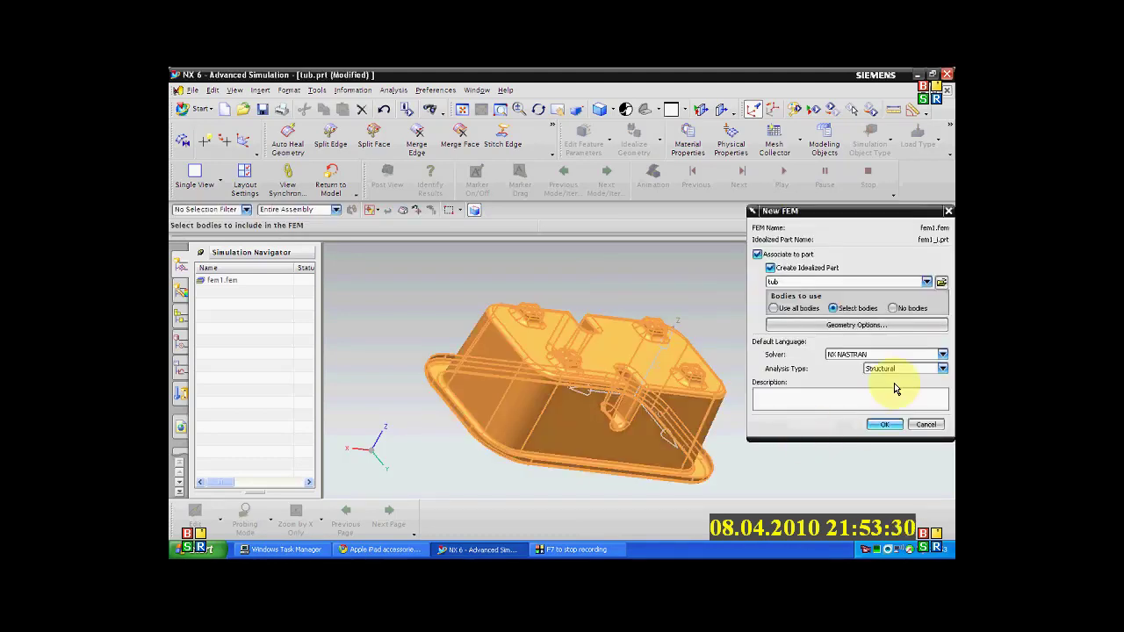
left_click(894, 369)
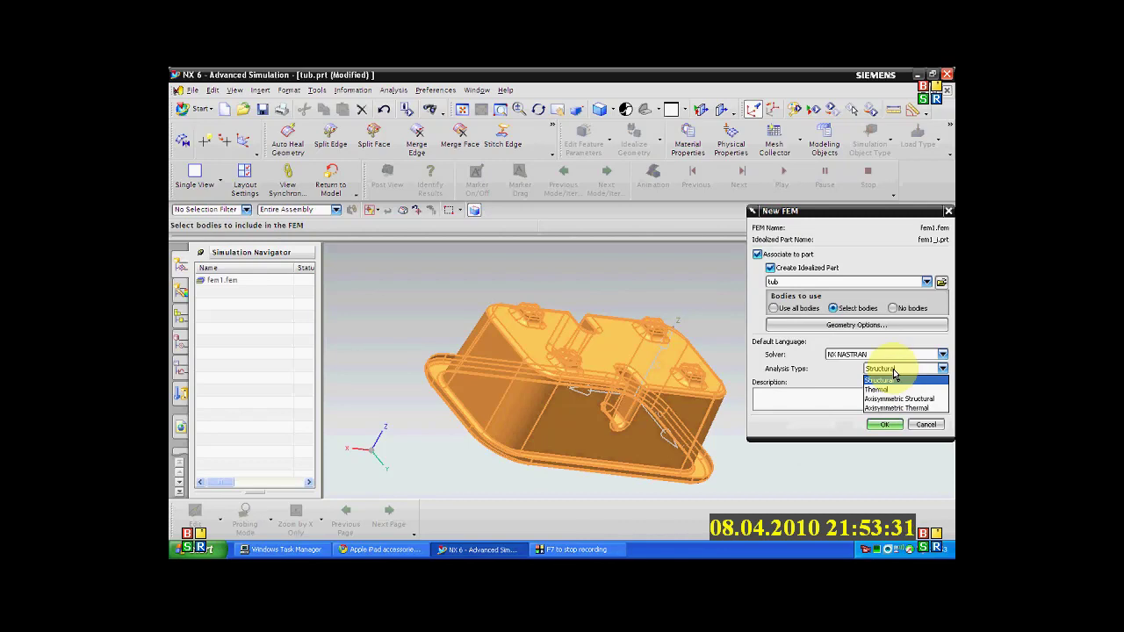
left_click(894, 374)
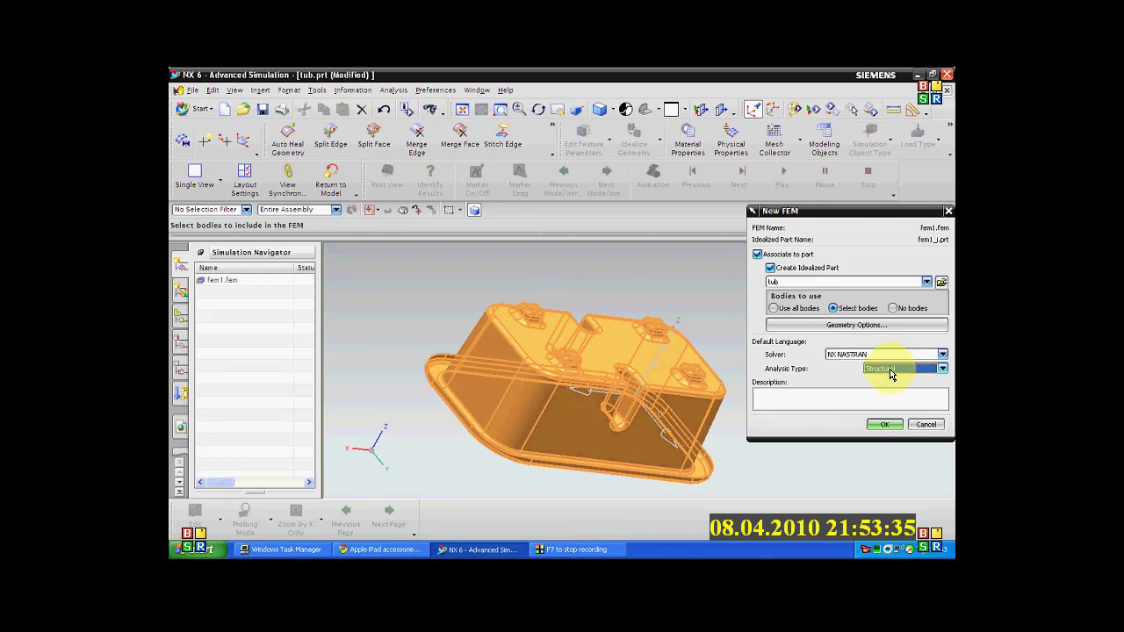
left_click(885, 426)
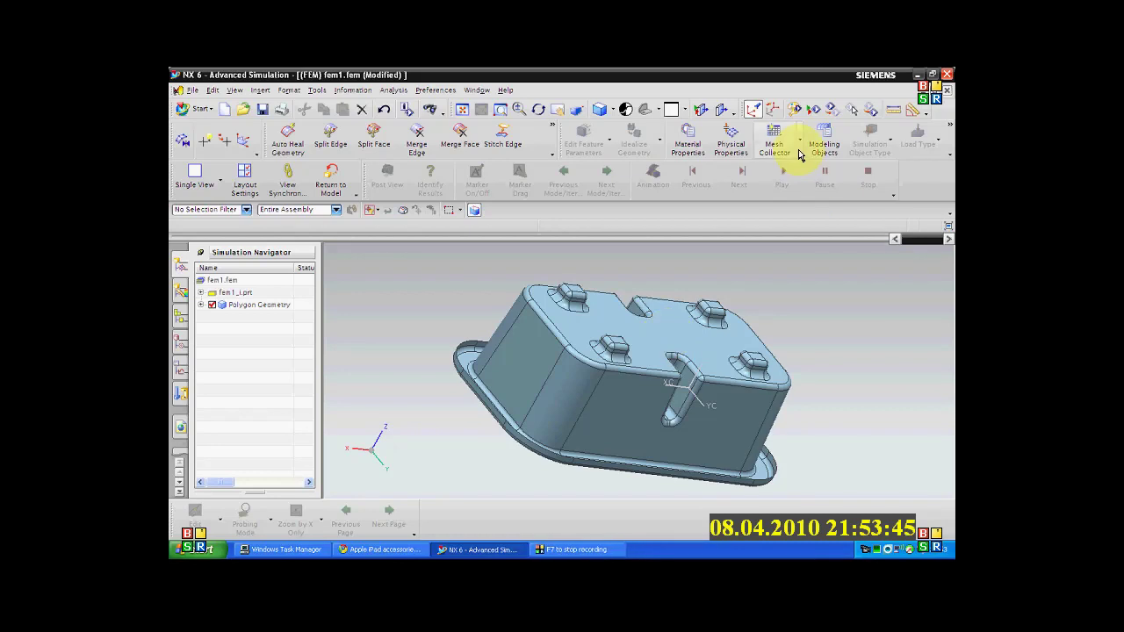
left_click(731, 147)
- Choose the PSHELL type, create PSHELL1, and enter 1 mm default thickness
left_click(850, 245)
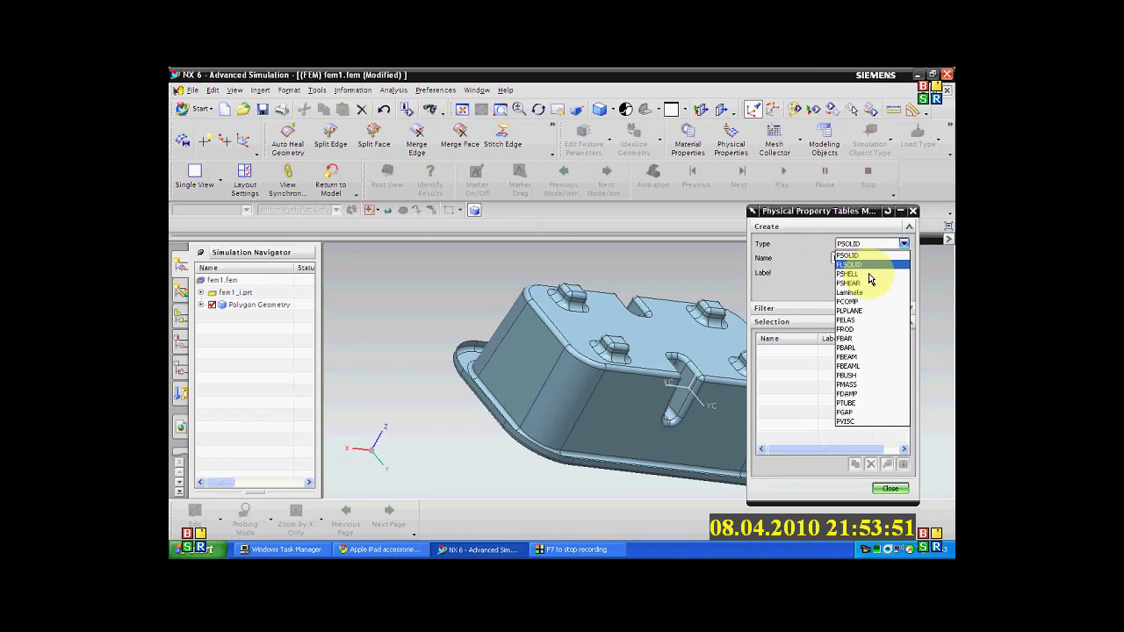
left_click(870, 275)
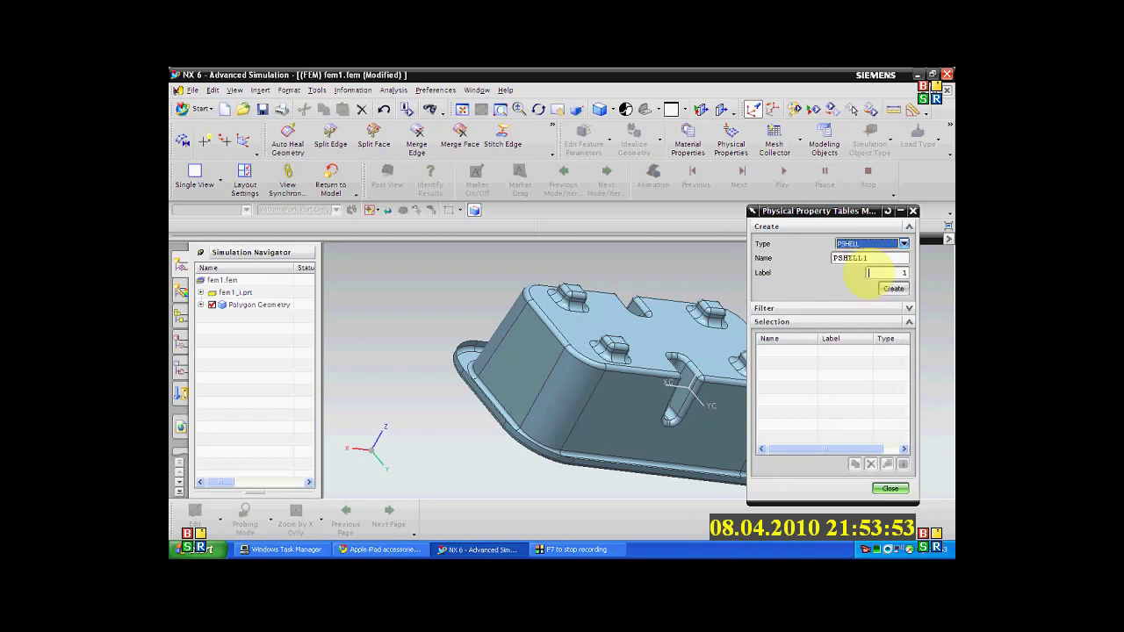
left_click(894, 290)
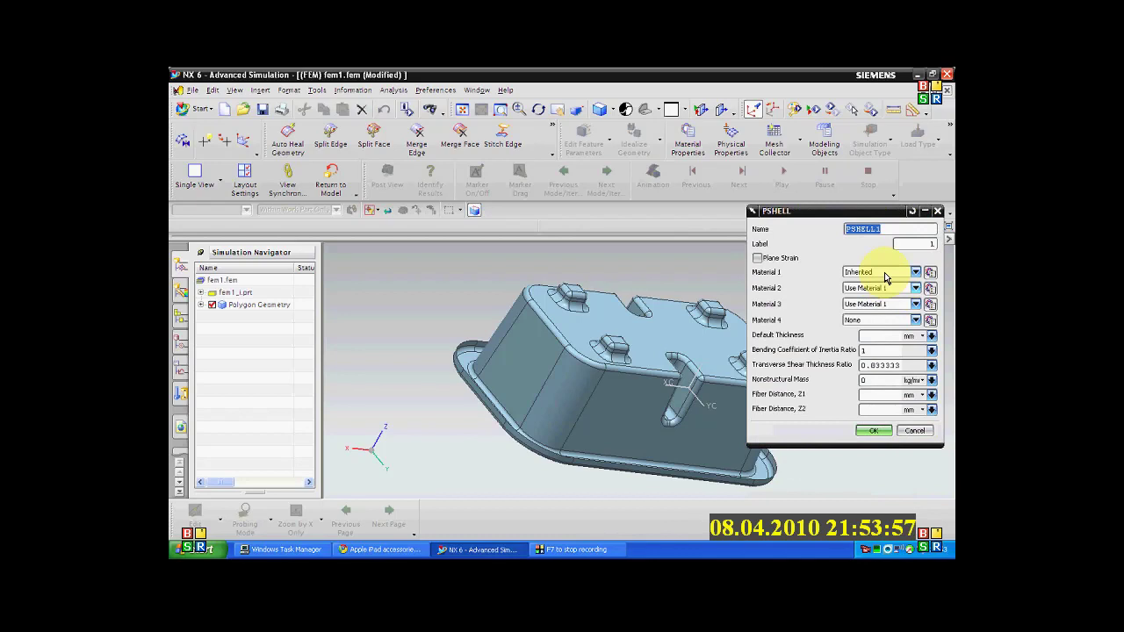
left_click(878, 335)
type("1")
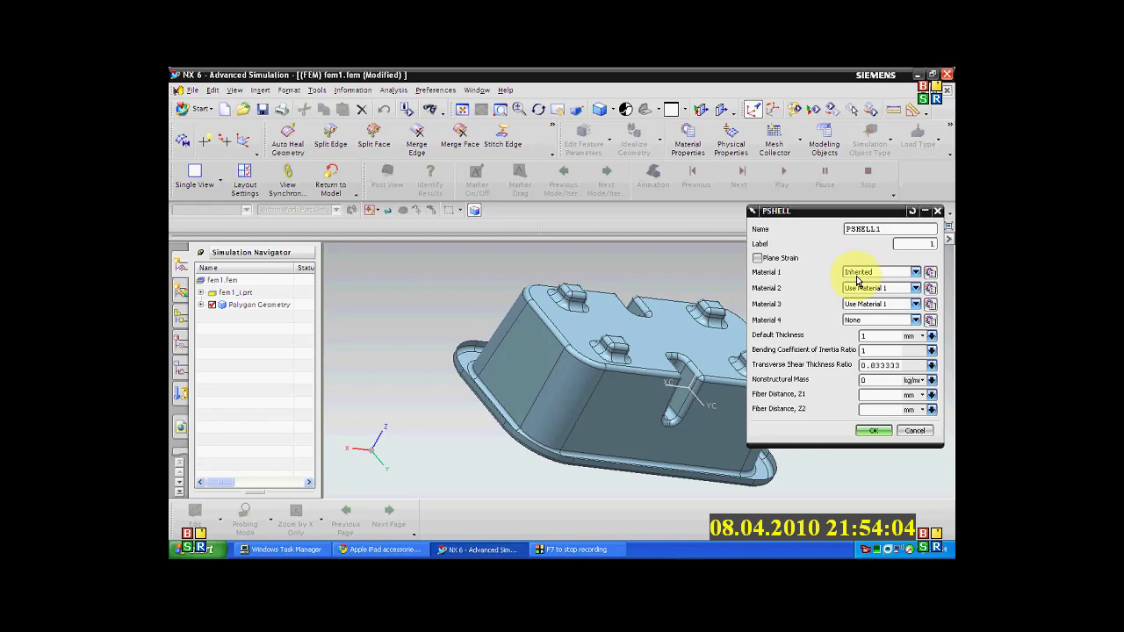
- Assign Aluminum_6061 as Material 1 of PSHELL1 and confirm the shell property
left_click(931, 273)
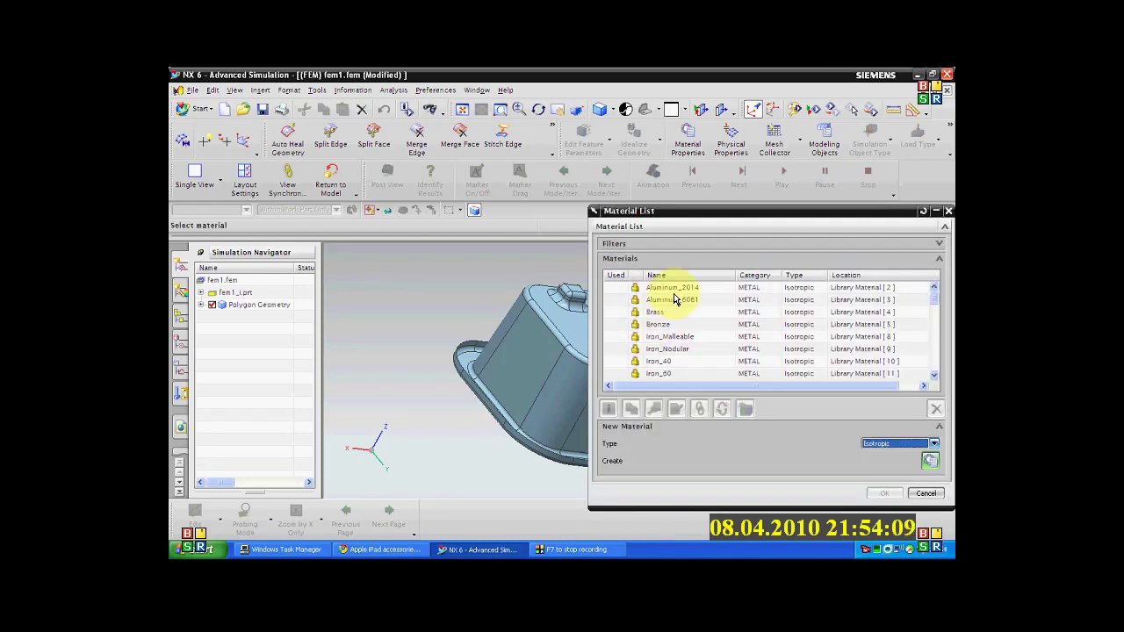
double_click(673, 289)
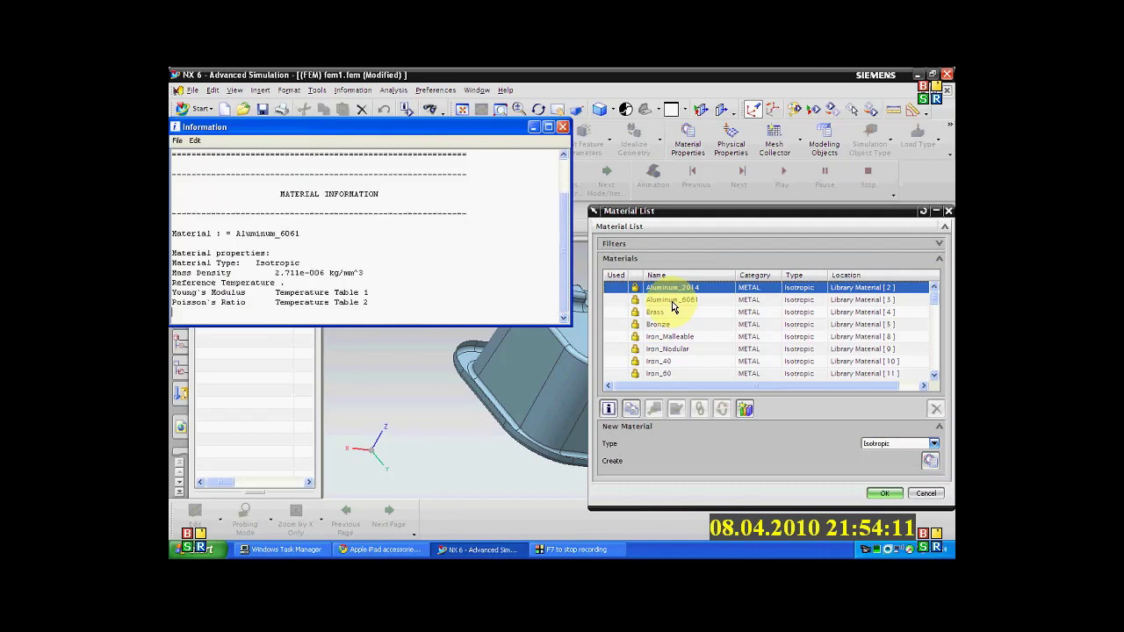
key("Down")
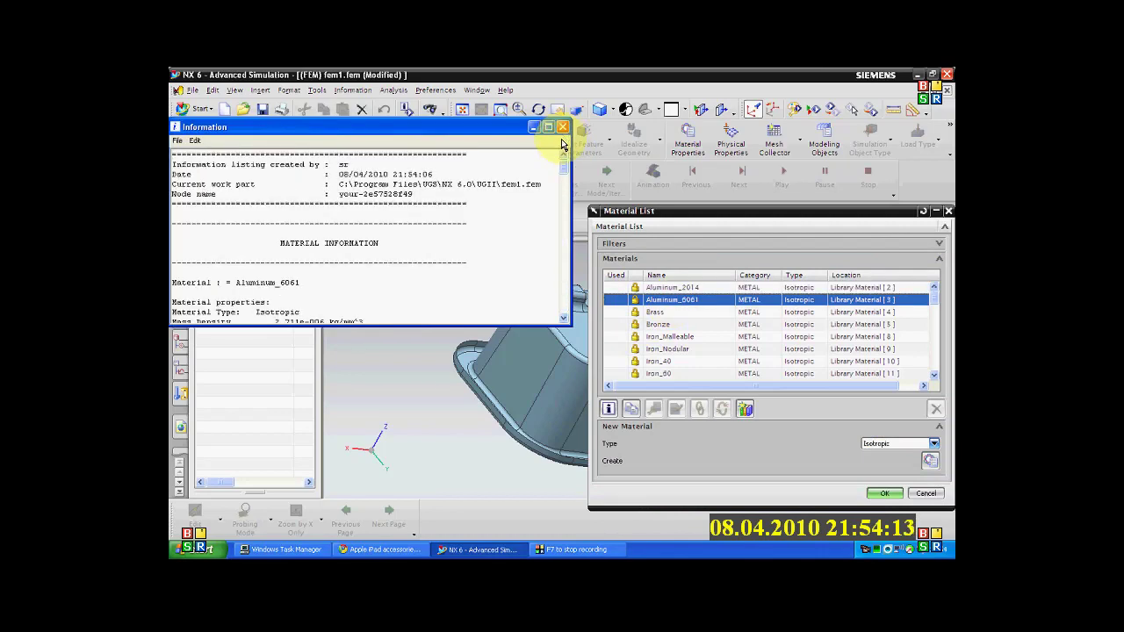
scroll(350, 270, "down", 12)
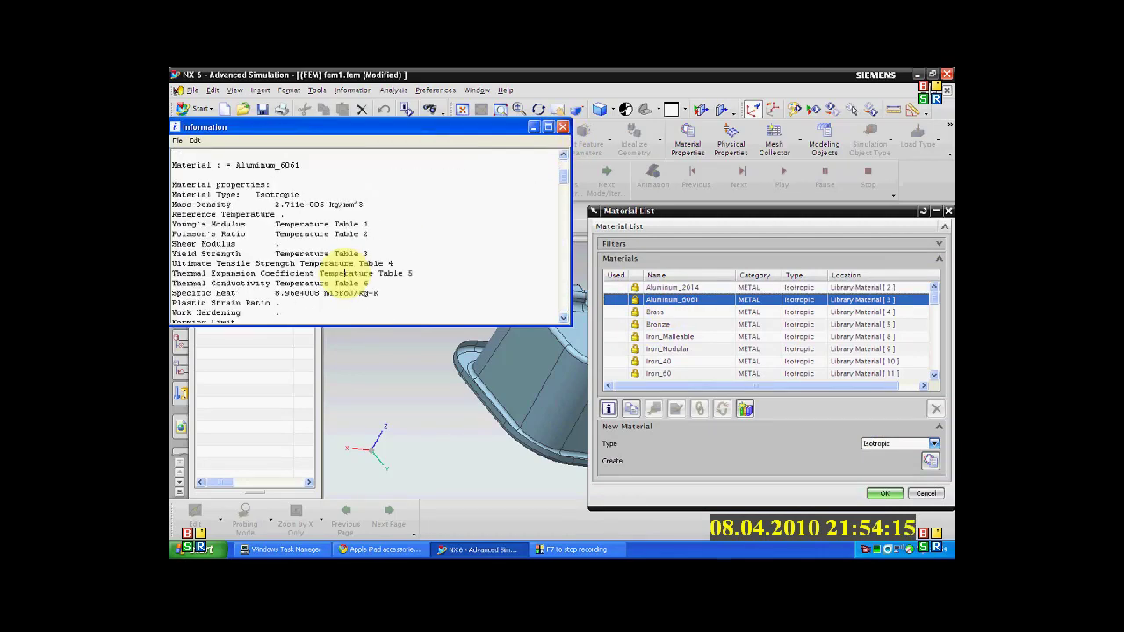
scroll(345, 272, "down", 1)
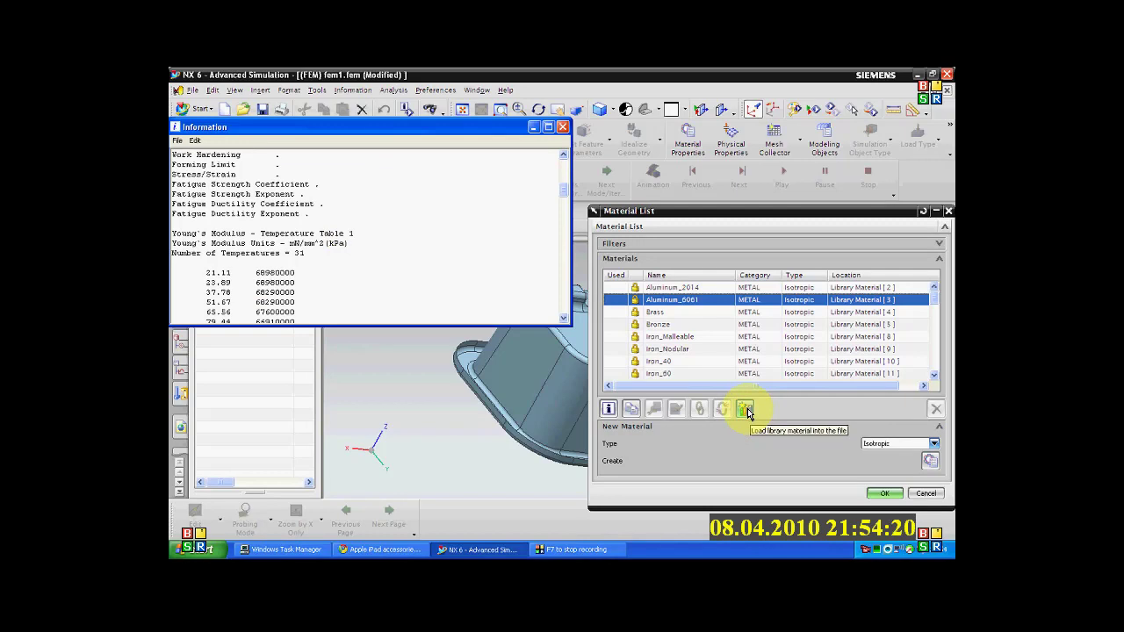
left_click_drag(492, 127, 547, 128)
scroll(518, 237, "down", 5)
scroll(331, 220, "up", 2)
scroll(331, 220, "up", 7)
scroll(339, 220, "down", 3)
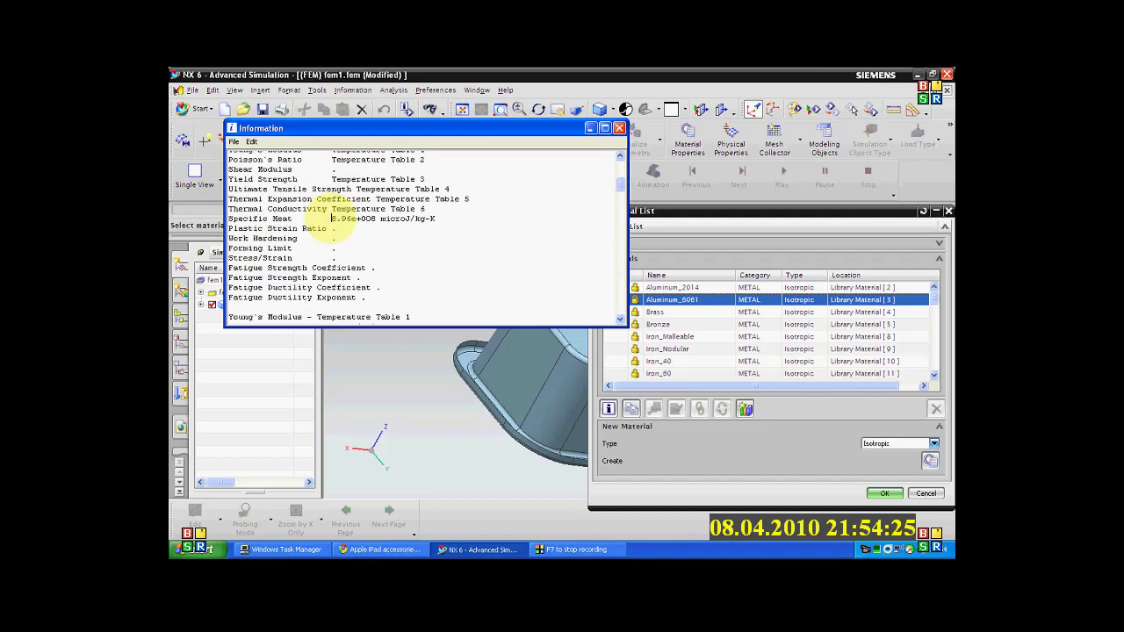
left_click(618, 128)
left_click(884, 493)
left_click(719, 429)
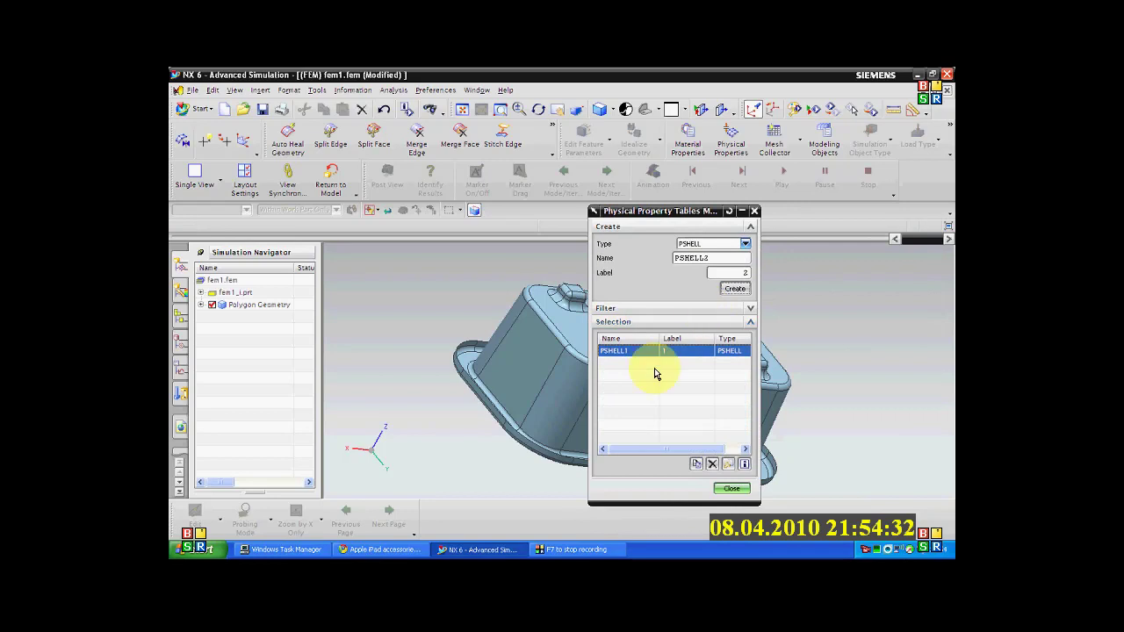
- Close the property manager and start a mesh collector, picking the tub's top face
left_click(732, 489)
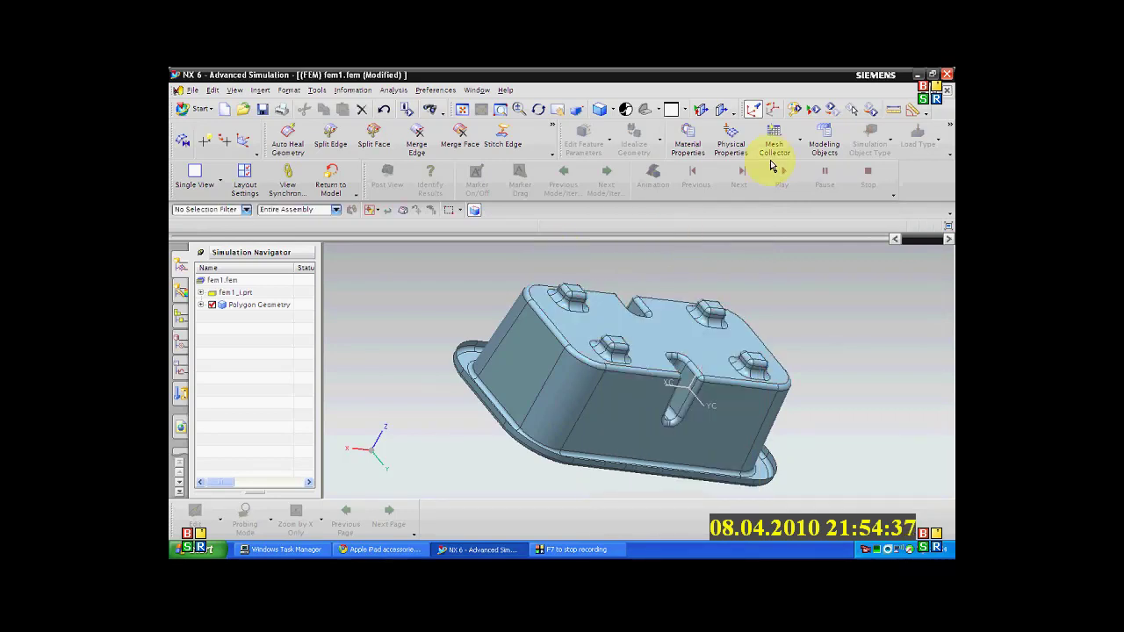
left_click(800, 143)
left_click(795, 167)
left_click(609, 310)
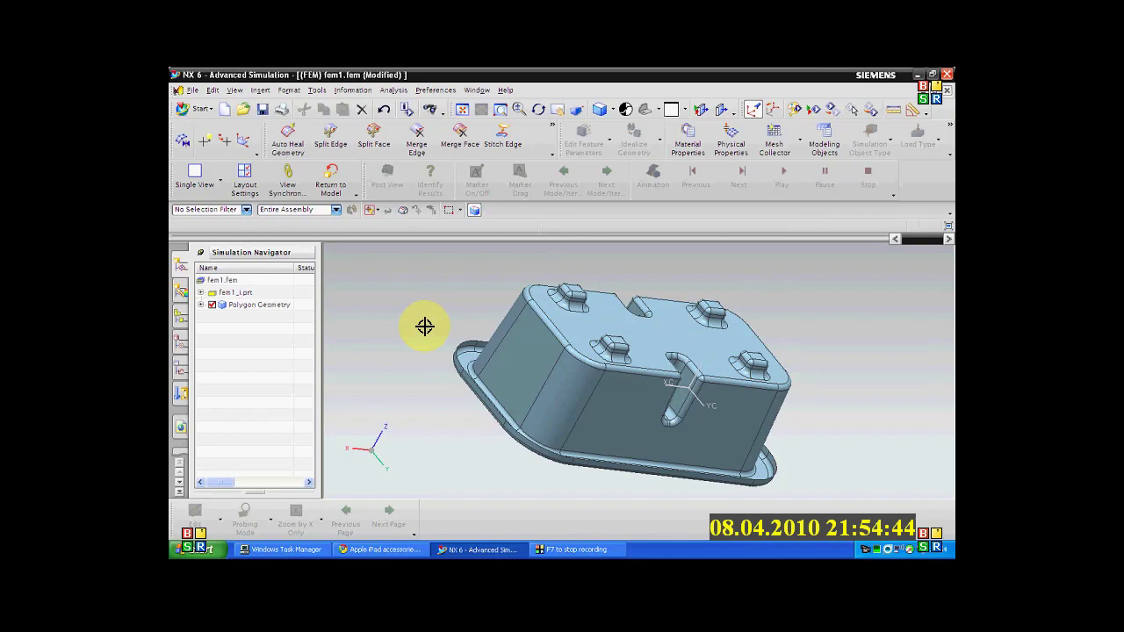
- Display the Finite Element Model toolbar, move it aside, and launch 2D Mapped Mesh
right_click(535, 233)
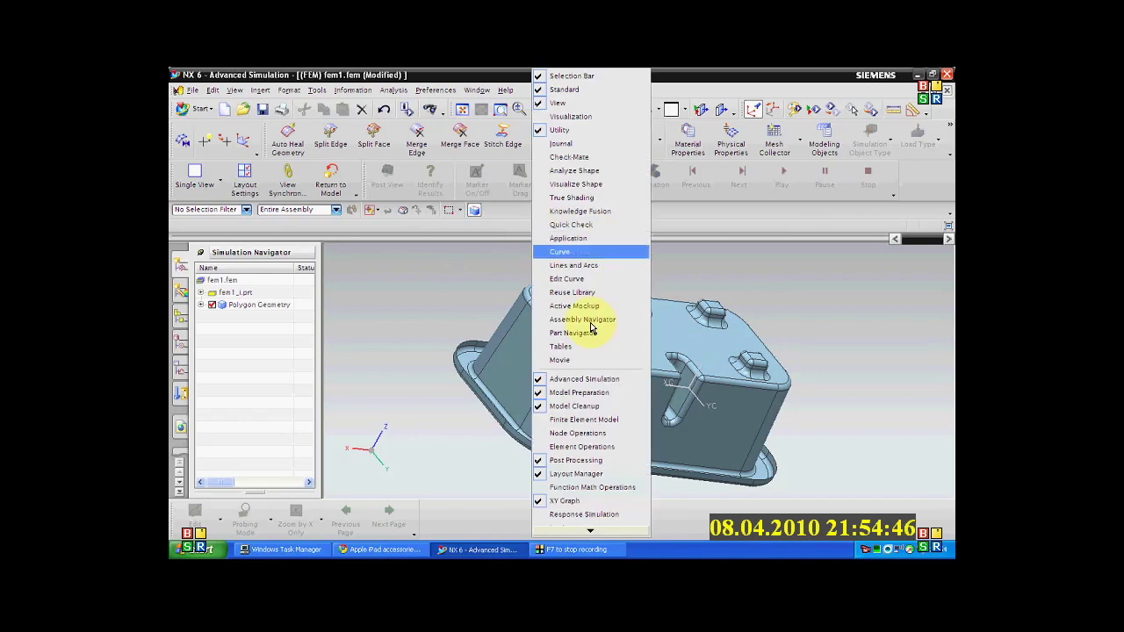
left_click(585, 420)
left_click_drag(403, 280, 396, 238)
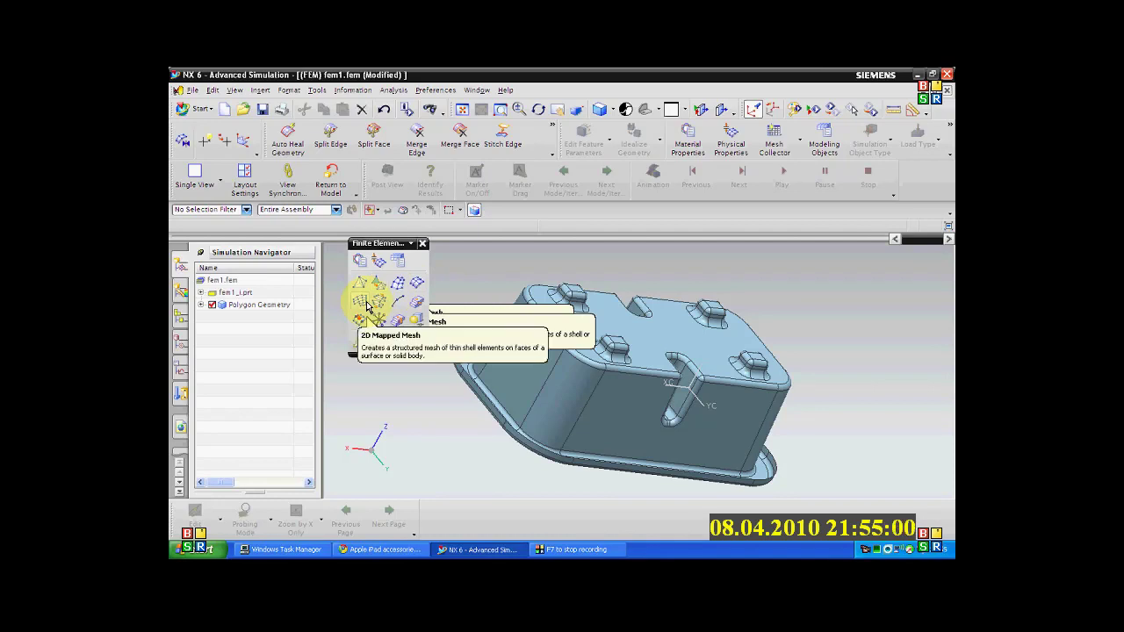
left_click_drag(380, 243, 362, 263)
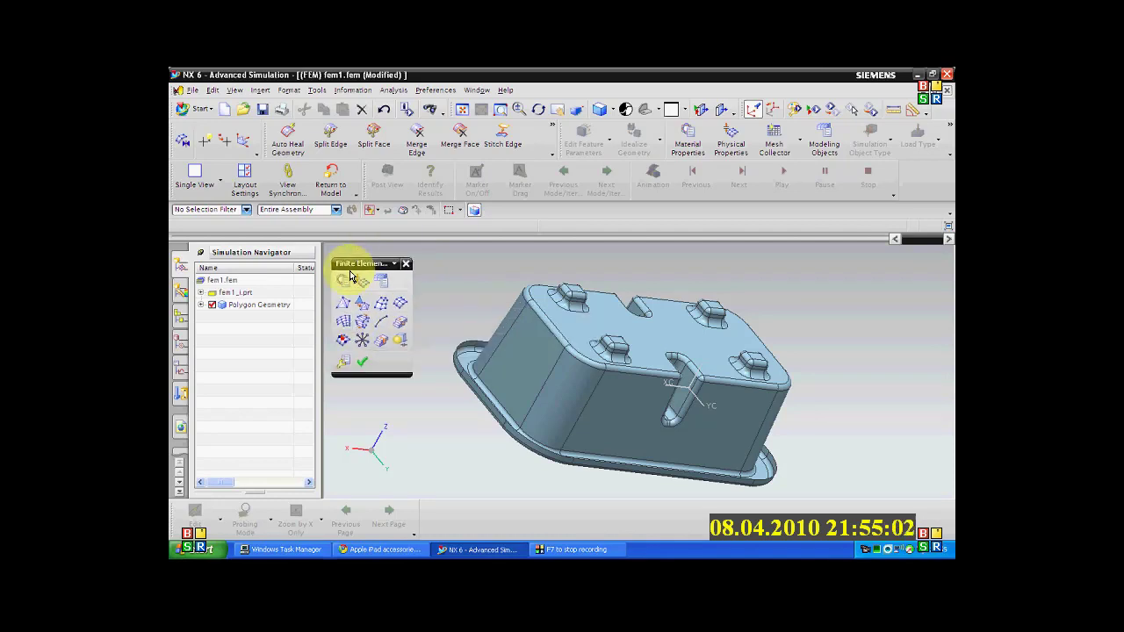
left_click(346, 323)
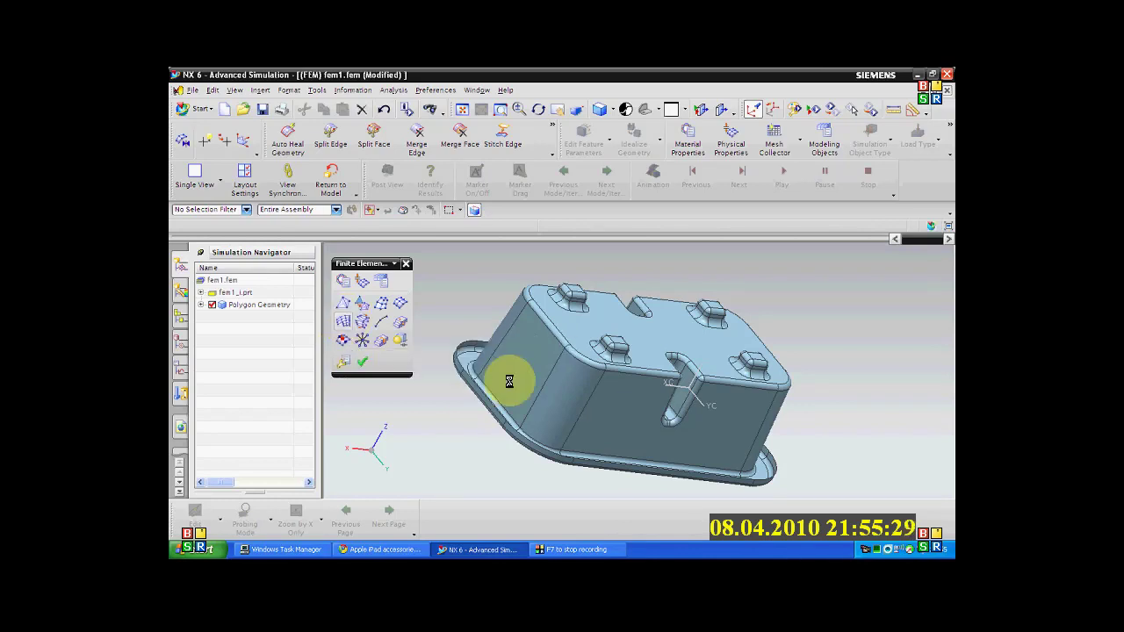
- Set the 2D mapped mesh overall element size to 1
left_click(690, 376)
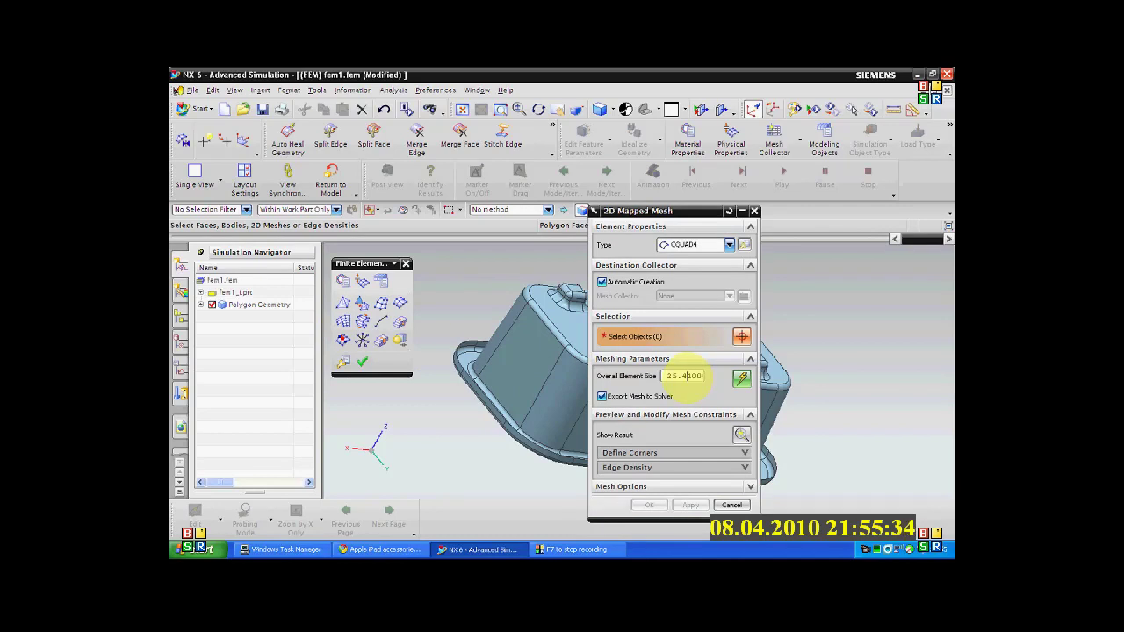
double_click(684, 376)
type("1")
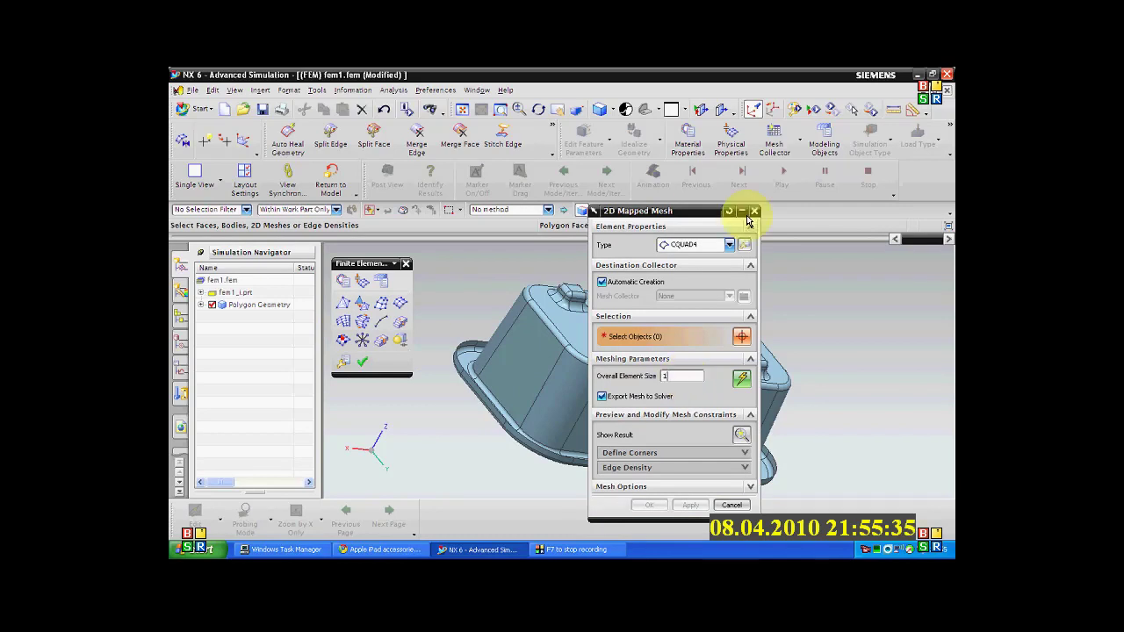
left_click_drag(748, 218, 808, 219)
scroll(593, 413, "down", 3)
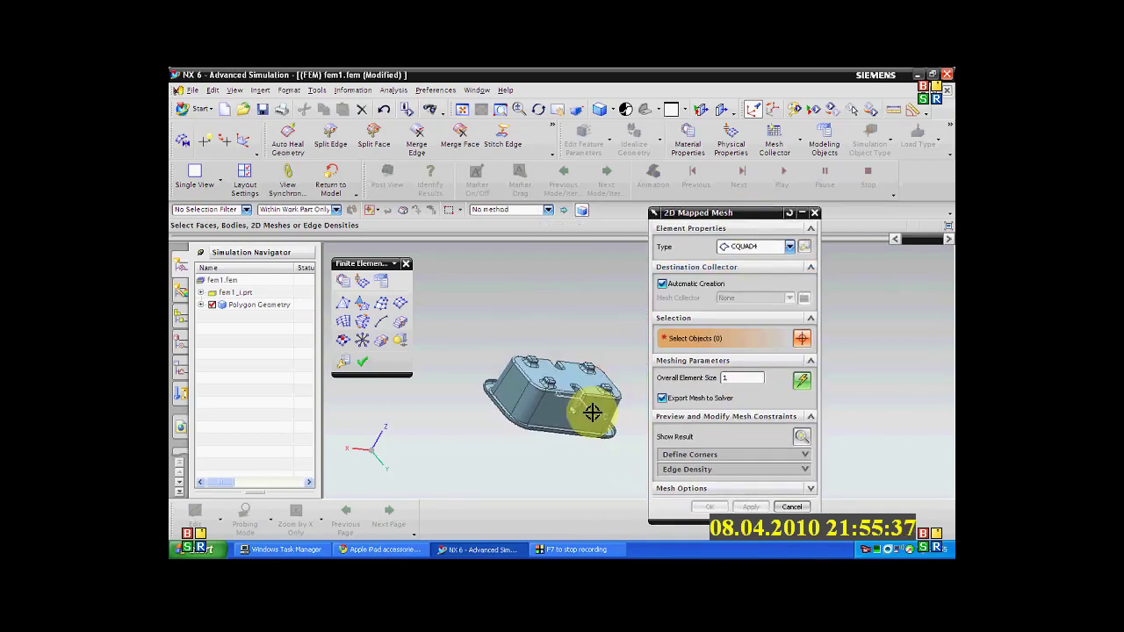
scroll(593, 413, "up", 2)
- Select the tub's flat side face and preview its CQUAD4 mapped mesh
mouse_move(558, 405)
middle_mouse_down()
mouse_move(527, 397)
mouse_move(571, 419)
middle_mouse_up()
scroll(571, 419, "up", 4)
left_click(571, 419)
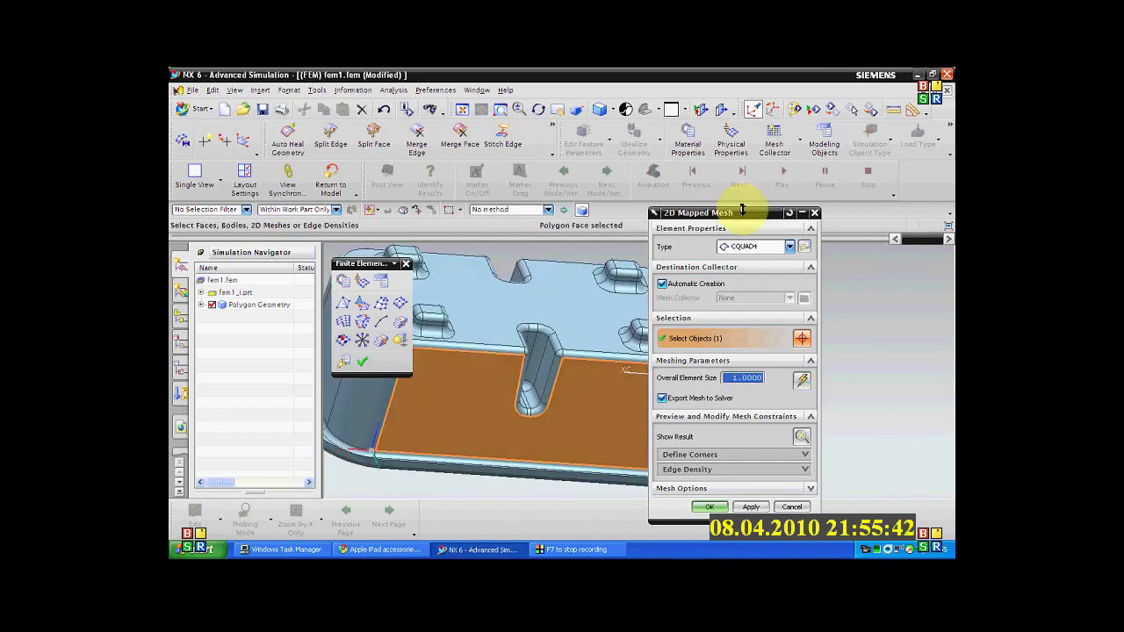
left_click_drag(742, 210, 870, 176)
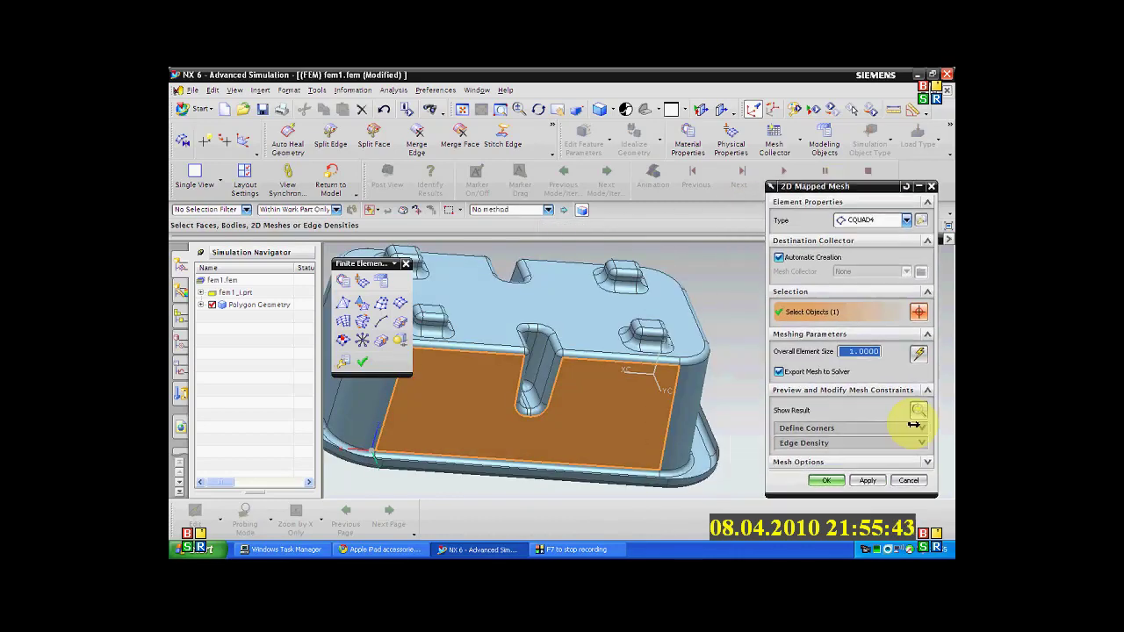
left_click(918, 410)
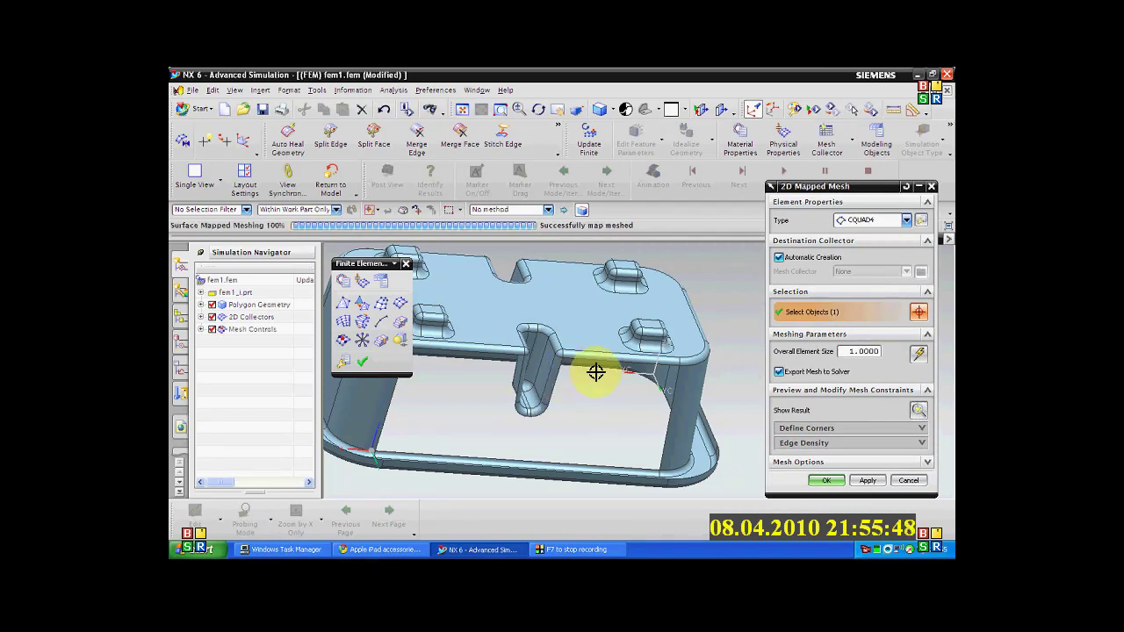
scroll(508, 416, "up", 3)
middle_click_drag(504, 392, 650, 325)
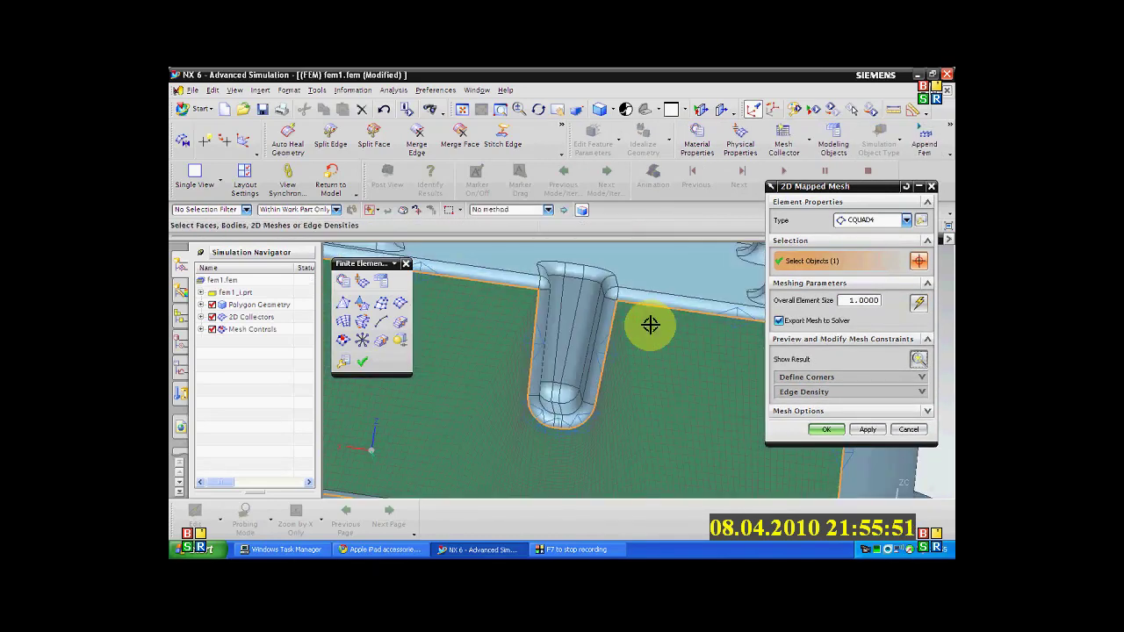
- Switch the element type to CQUAD8 and regenerate the side-face mesh preview
left_click(885, 227)
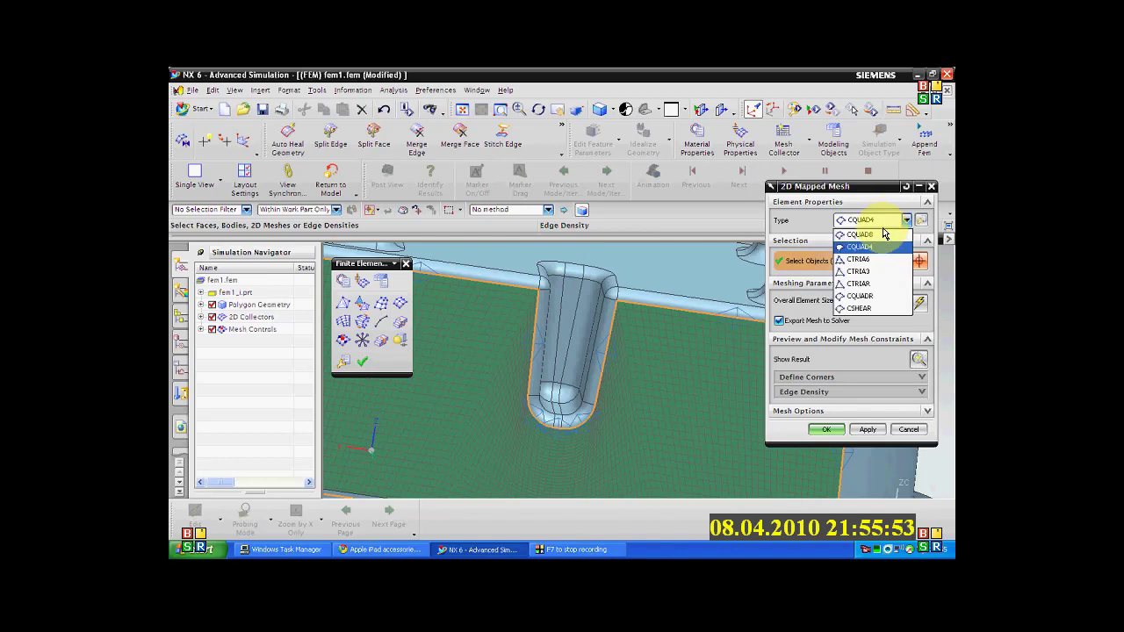
left_click(874, 247)
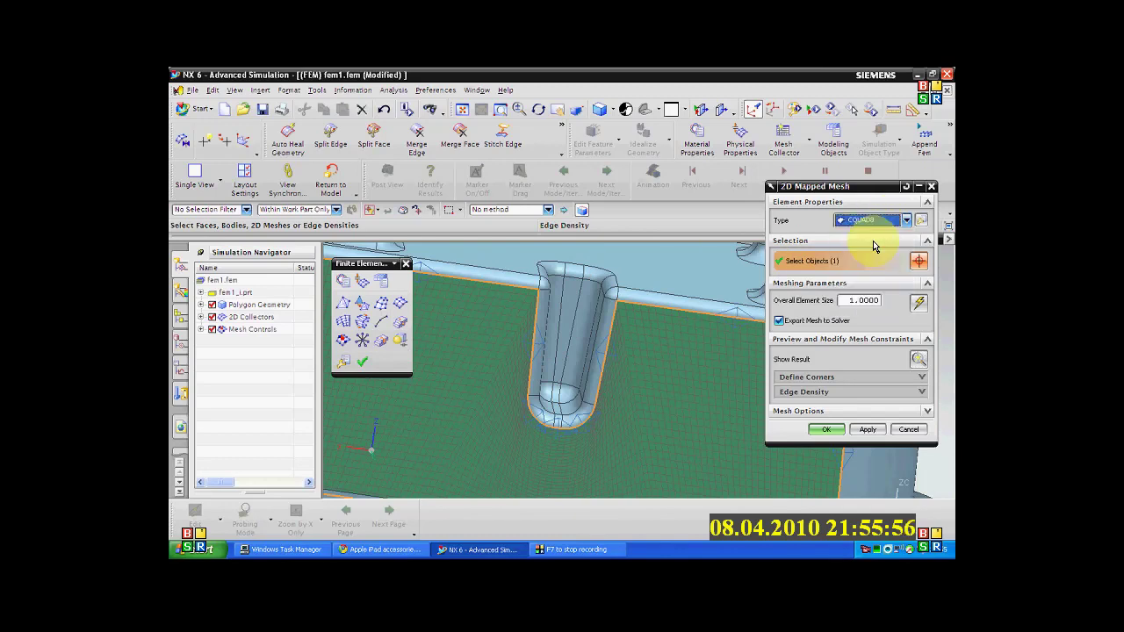
left_click(919, 361)
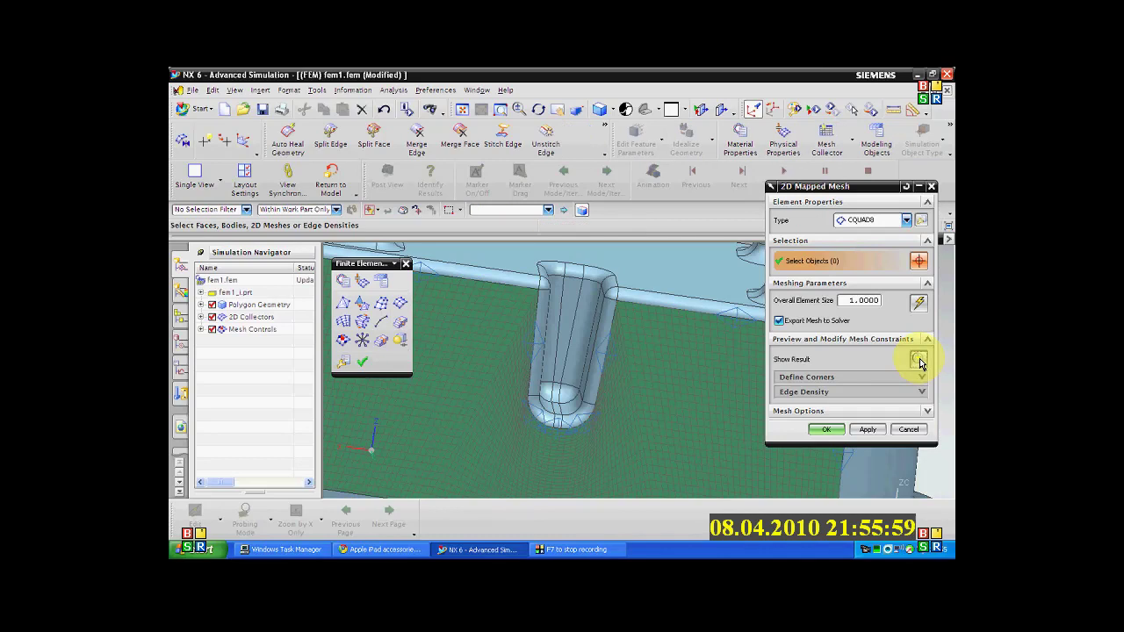
left_click(628, 319)
- Zoom in and out to inspect the CQUAD8 mesh around the slot
scroll(625, 325, "up", 3)
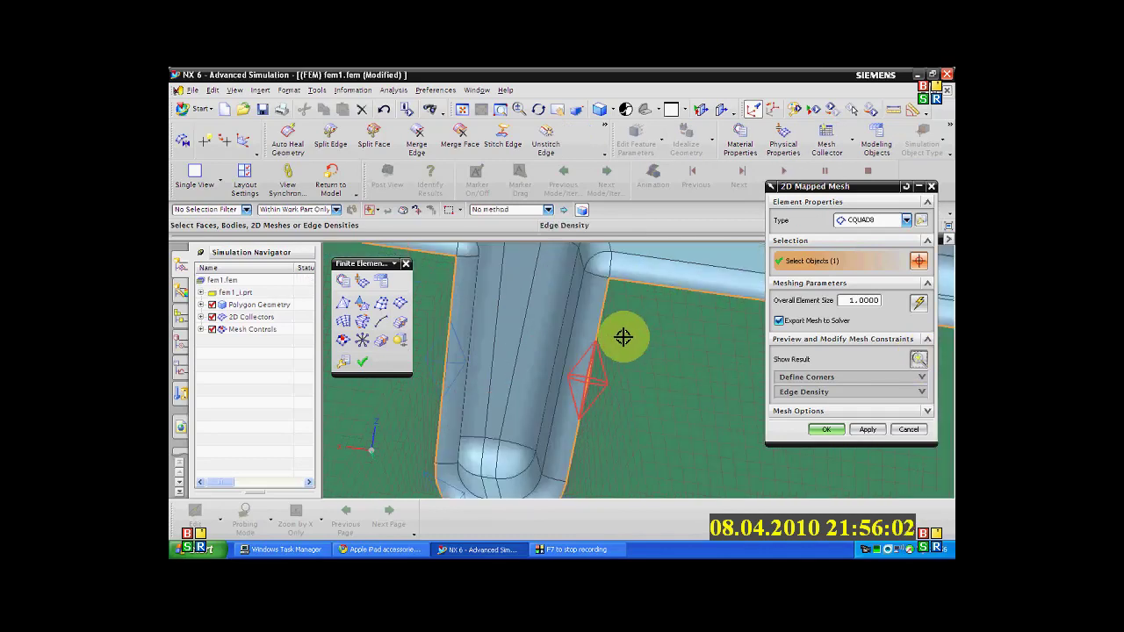
scroll(605, 408, "down", 5)
scroll(604, 409, "up", 3)
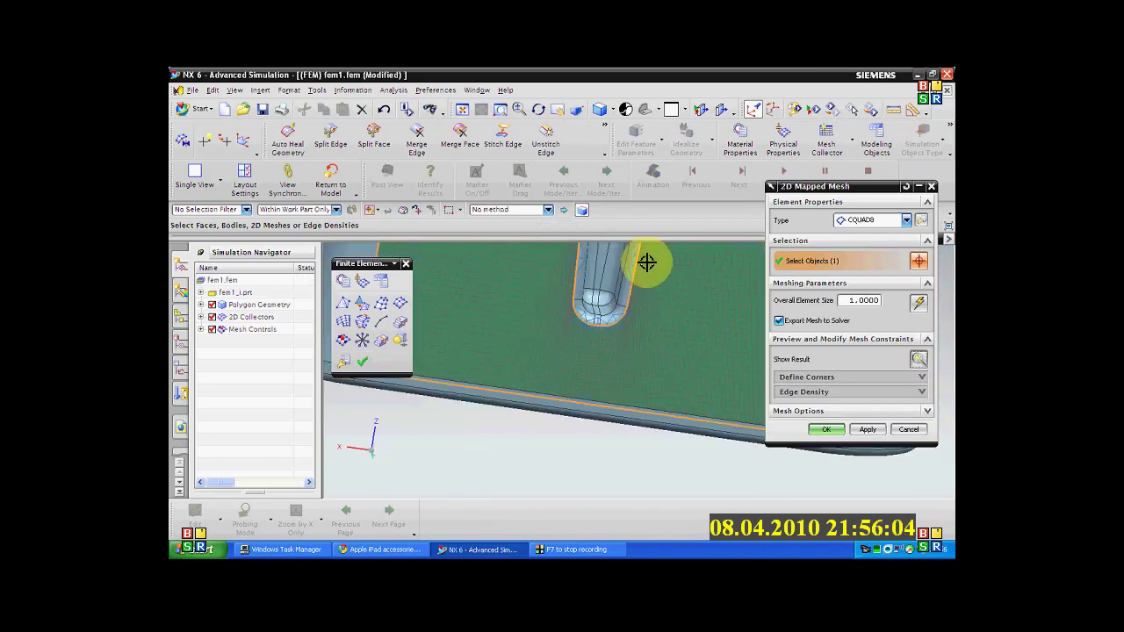
scroll(647, 263, "up", 2)
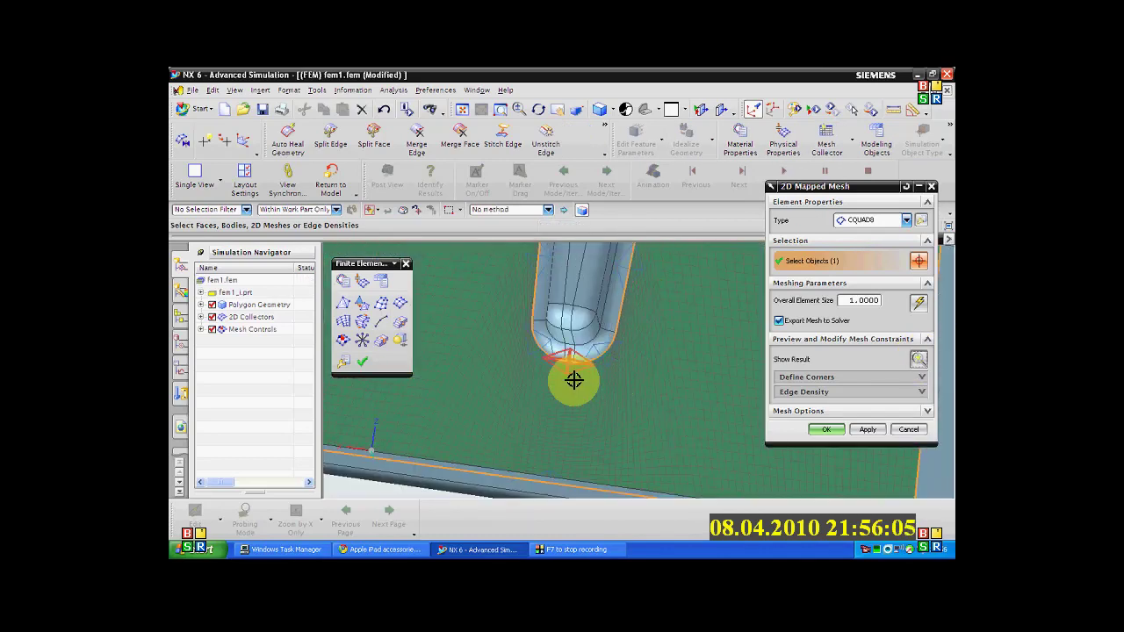
scroll(489, 305, "up", 1)
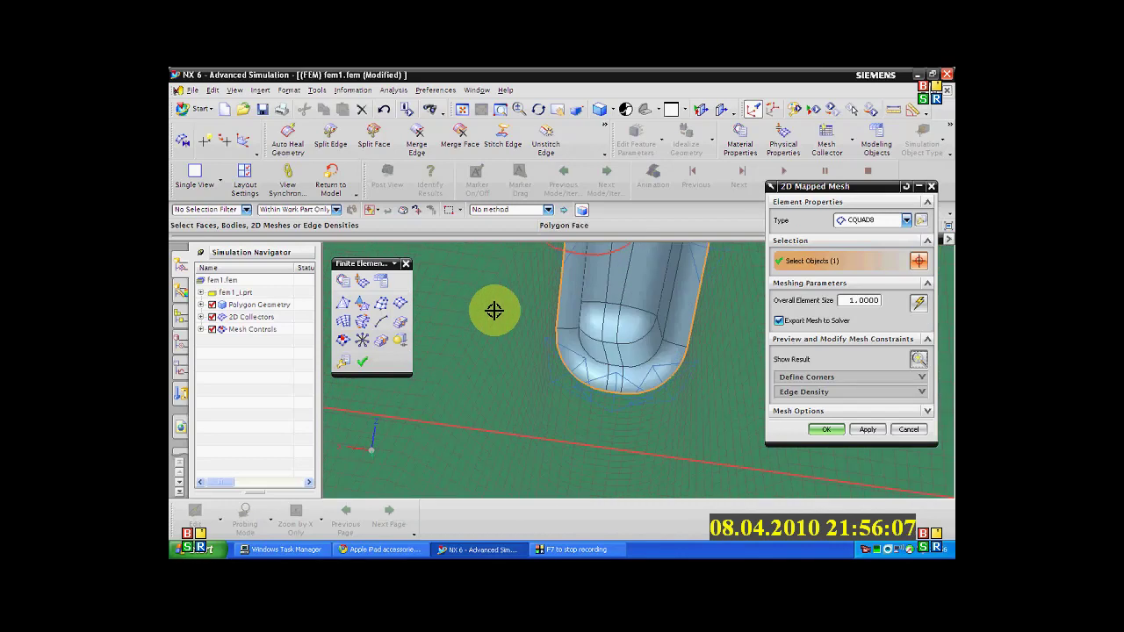
scroll(493, 310, "down", 2)
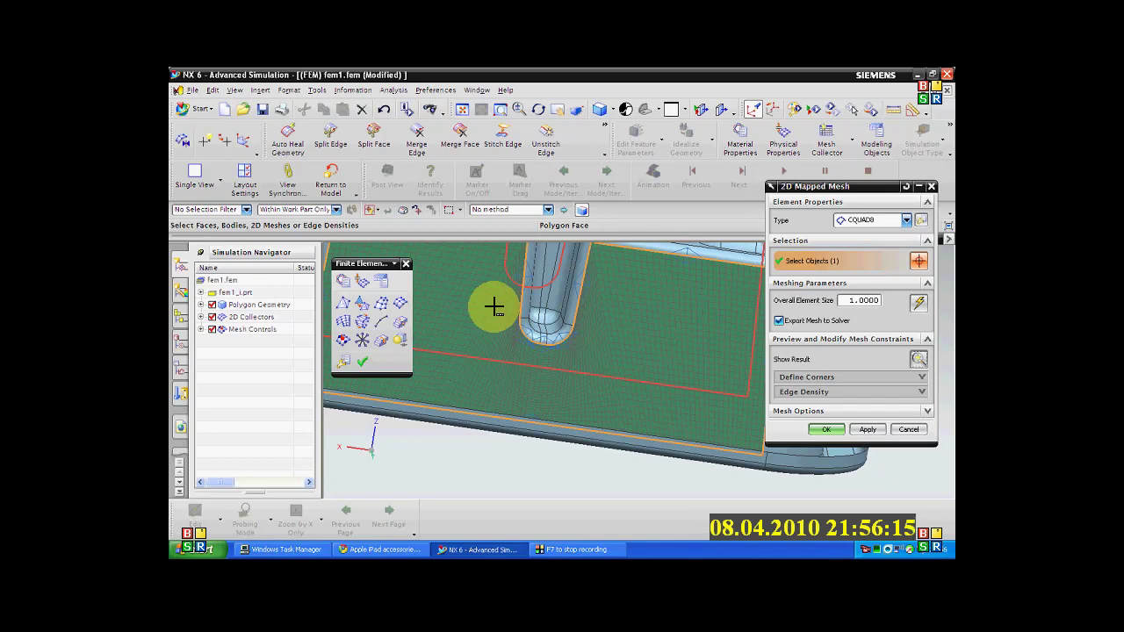
scroll(492, 274, "up", 3)
scroll(517, 297, "down", 3)
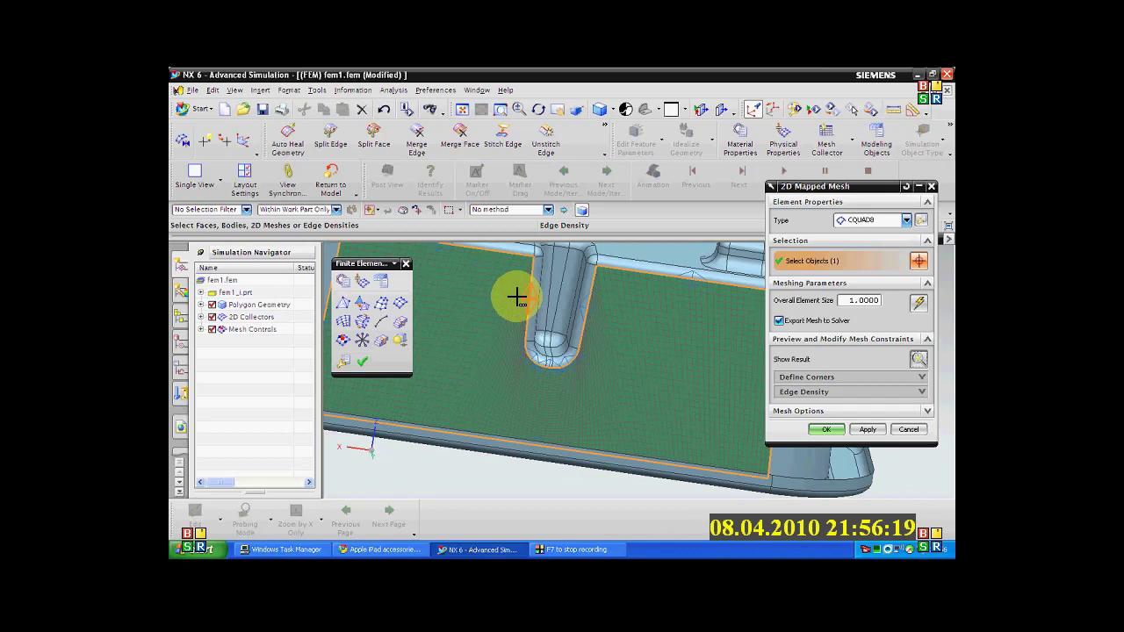
scroll(517, 297, "down", 3)
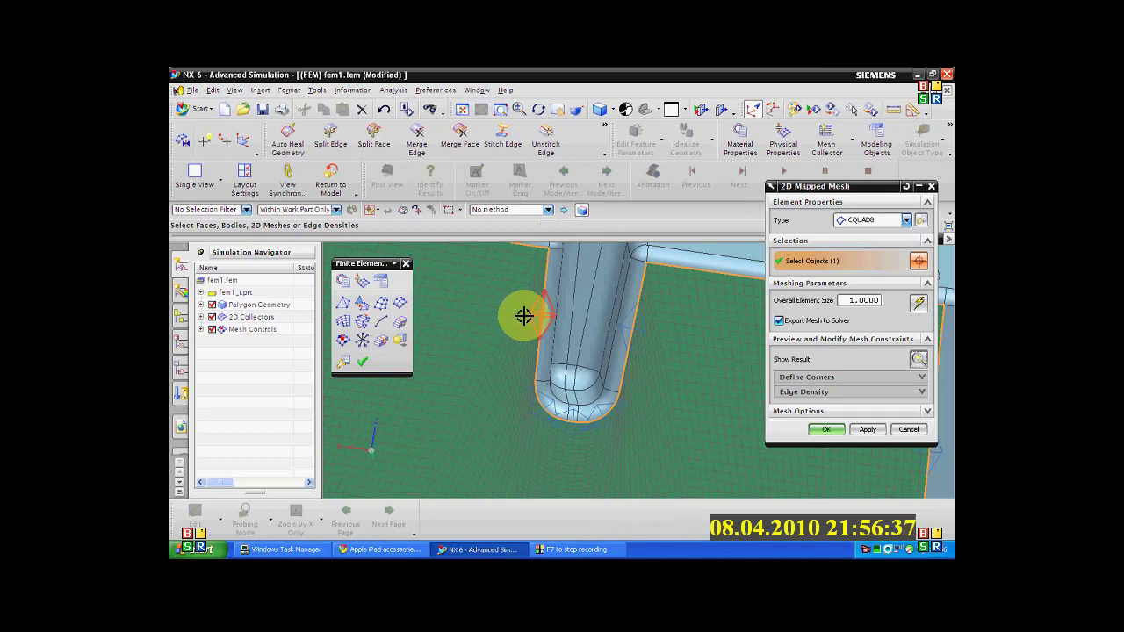
scroll(526, 313, "down", 2)
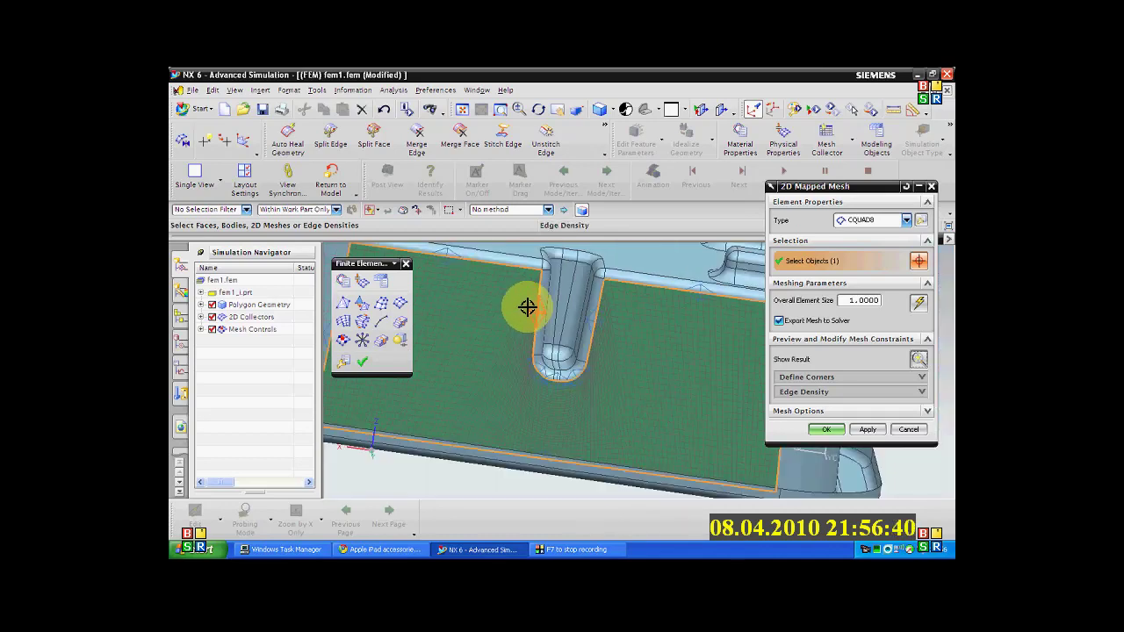
scroll(527, 307, "down", 1)
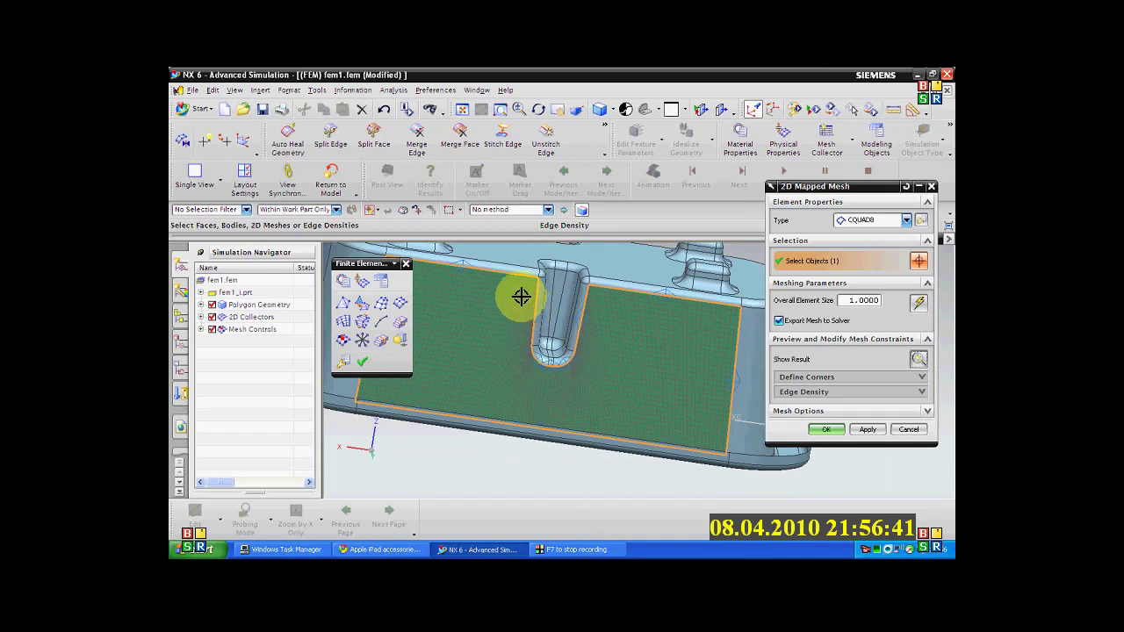
scroll(515, 277, "up", 1)
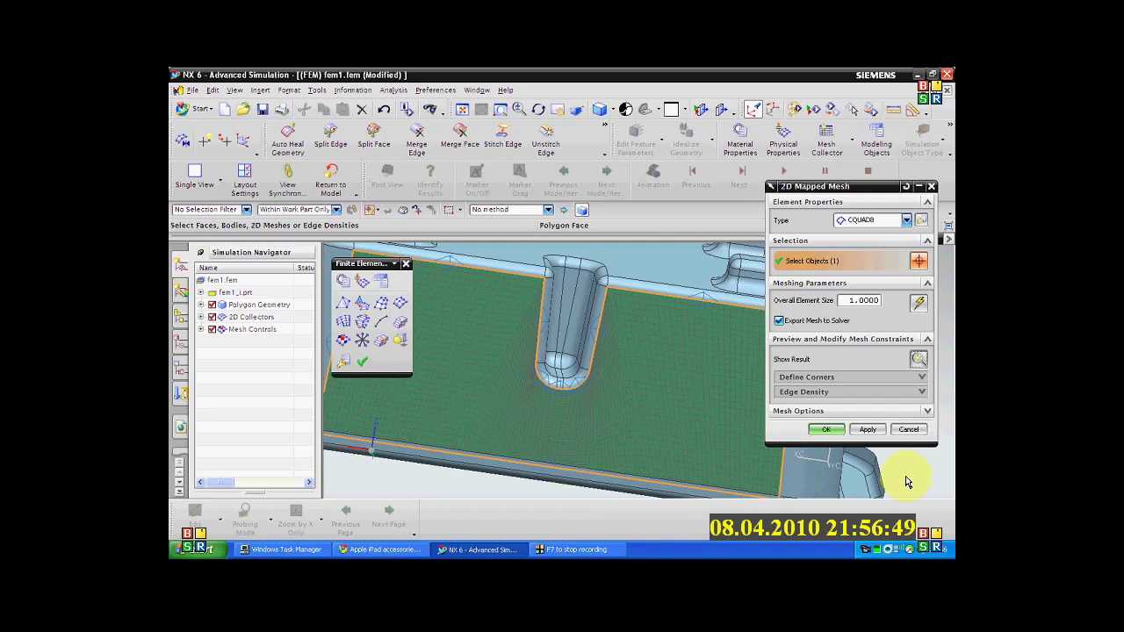
- Discard the mesh preview and begin a face split at the slot's rounded end edge
left_click(908, 429)
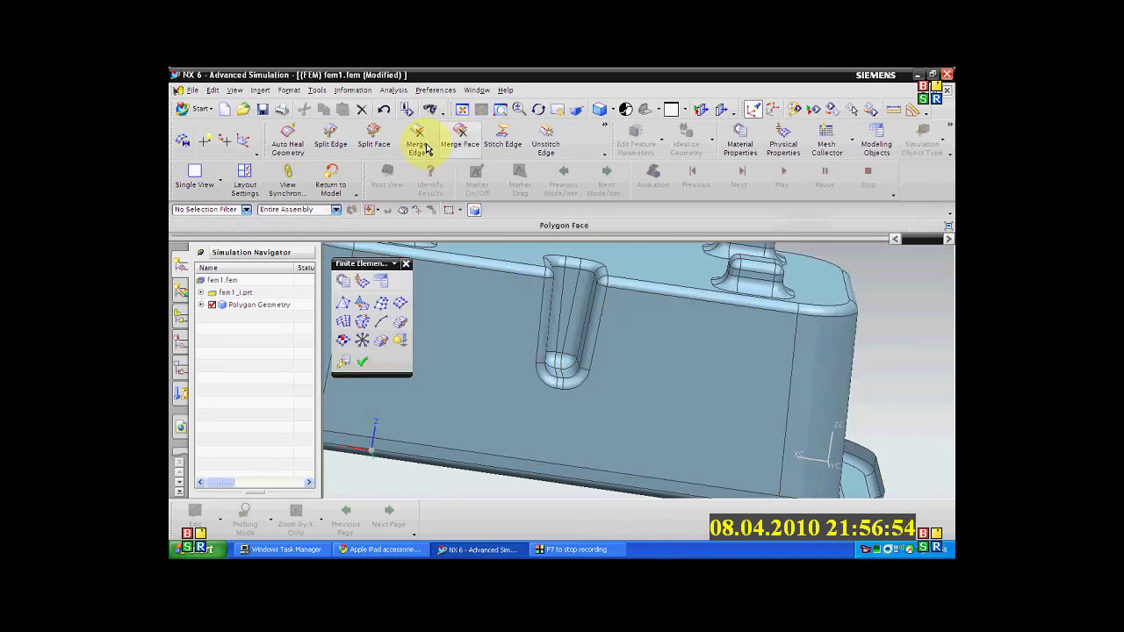
left_click(374, 137)
scroll(563, 400, "up", 3)
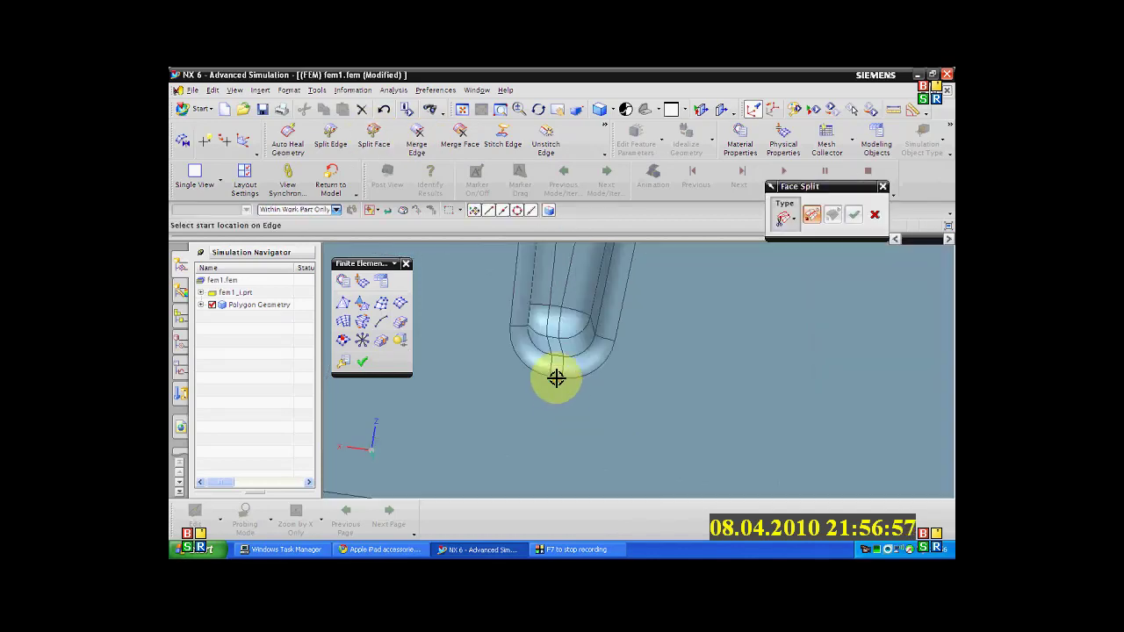
left_click(553, 377)
scroll(550, 395, "down", 4)
scroll(550, 395, "up", 5)
- End the split line on the side face's lower edge, then start another from the slot edge
mouse_move(541, 427)
middle_mouse_down()
mouse_move(543, 462)
mouse_move(548, 431)
middle_mouse_up()
left_click(547, 431)
middle_click_drag(612, 372, 601, 330)
left_click(600, 328)
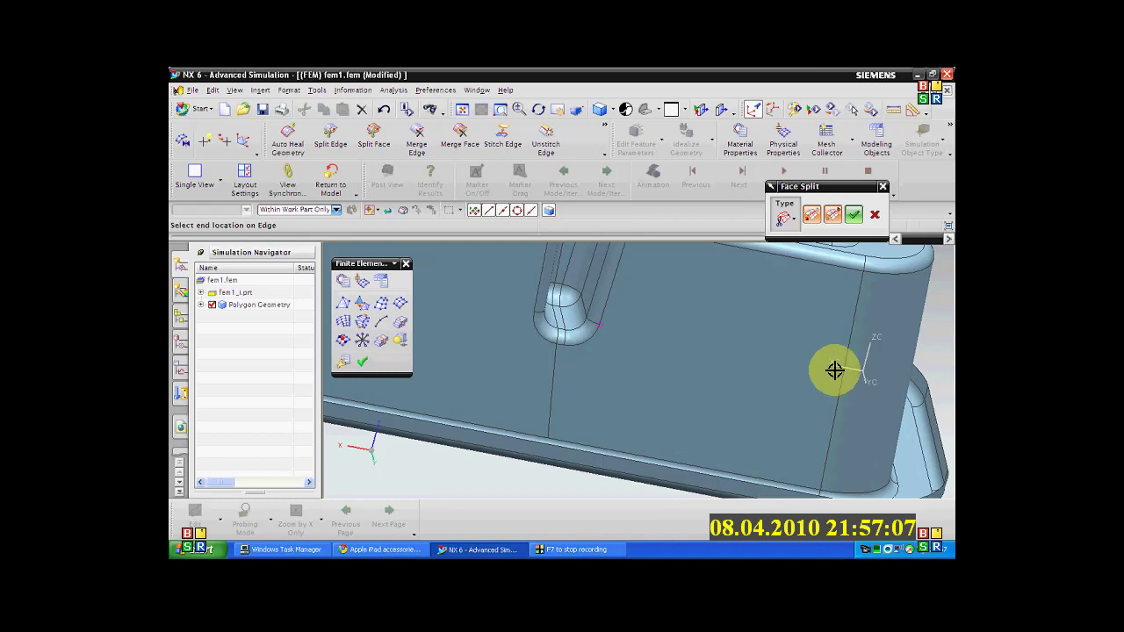